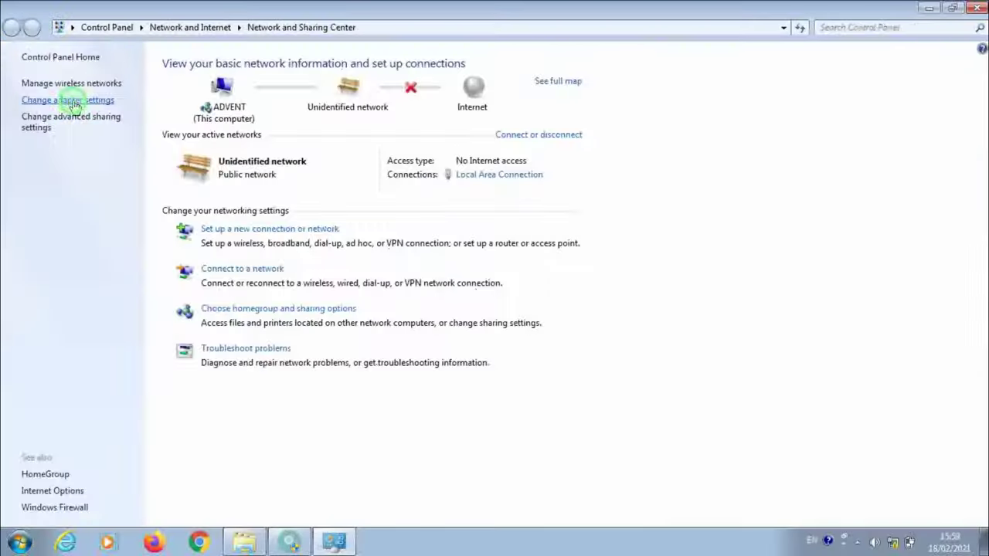
Step: Open the Network Connections list showing the Local Area and wireless connections
click(197, 266)
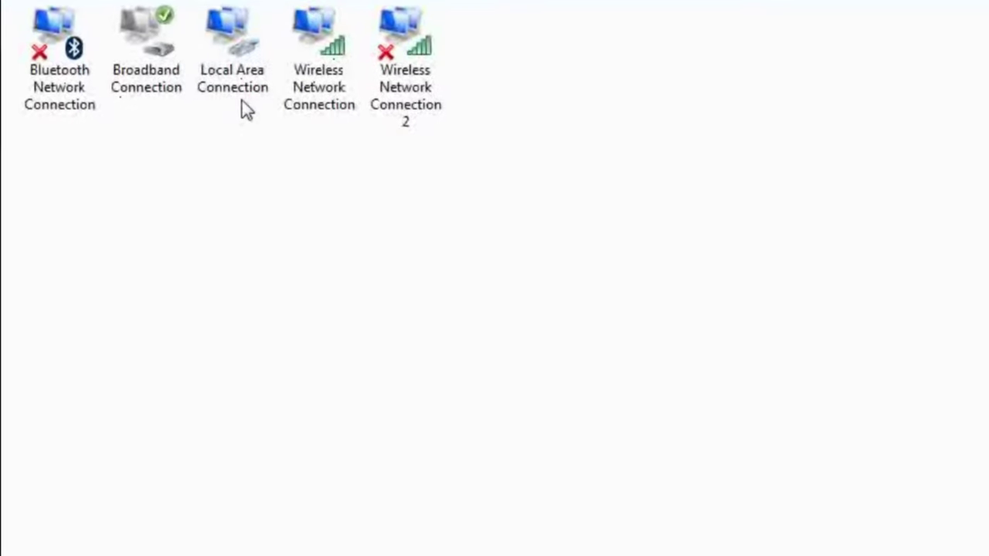
Step: Change the Local Area Connection's IPv4 address from 192.168.0.95 to 192.168.1.95 and confirm
right_click(278, 68)
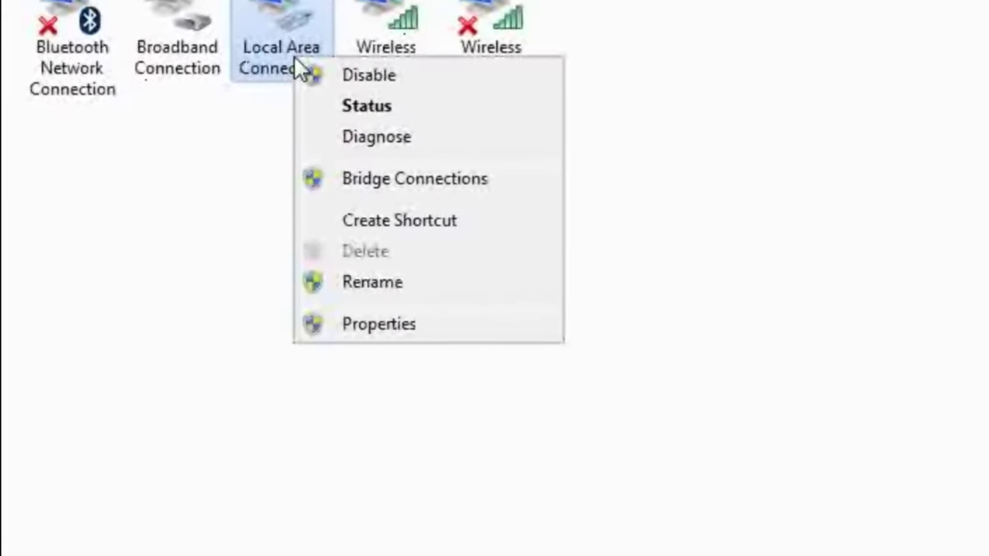
click(472, 344)
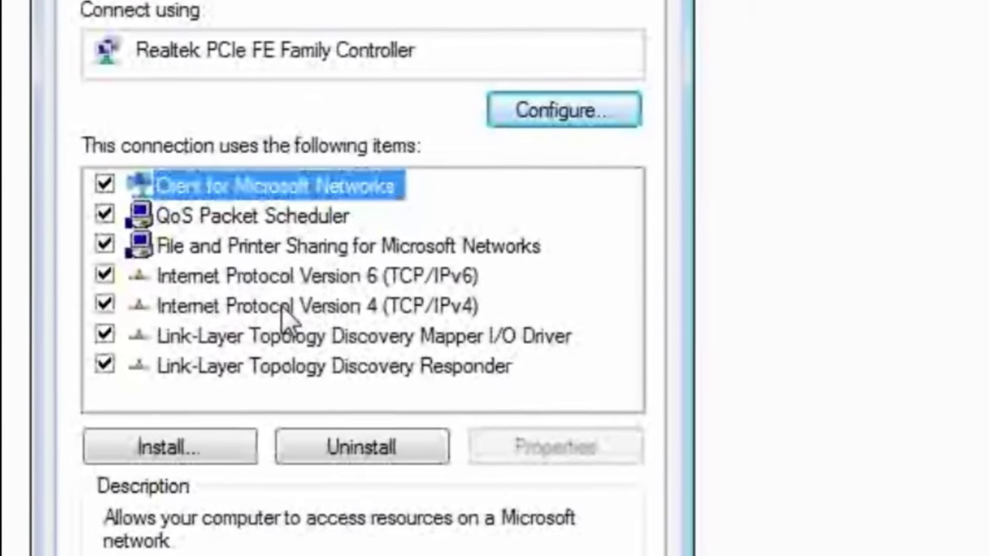
click(390, 318)
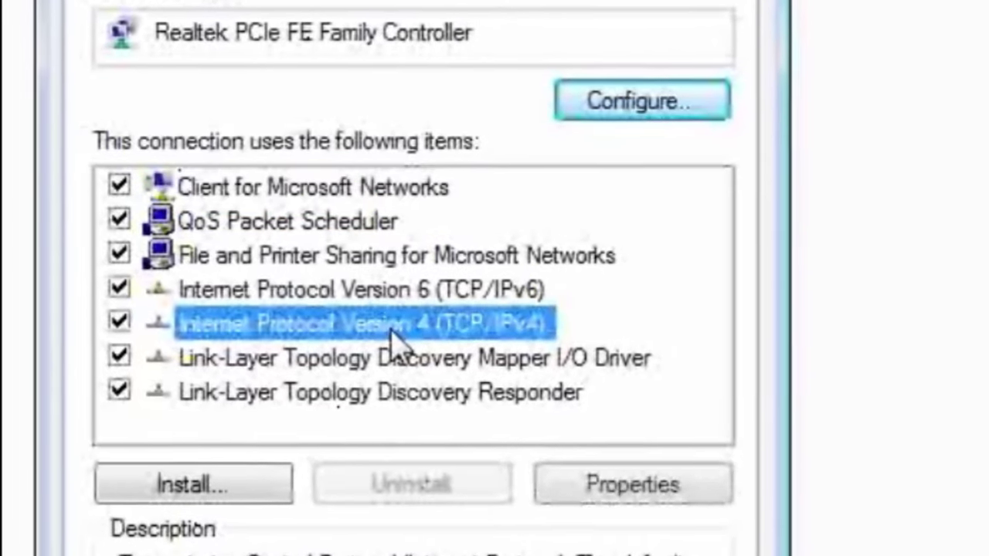
click(647, 491)
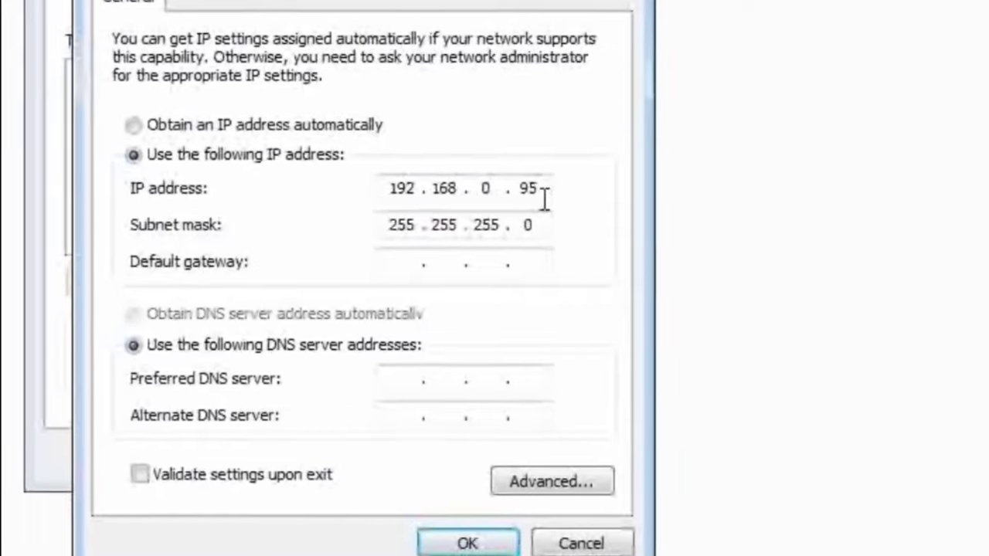
click(500, 193)
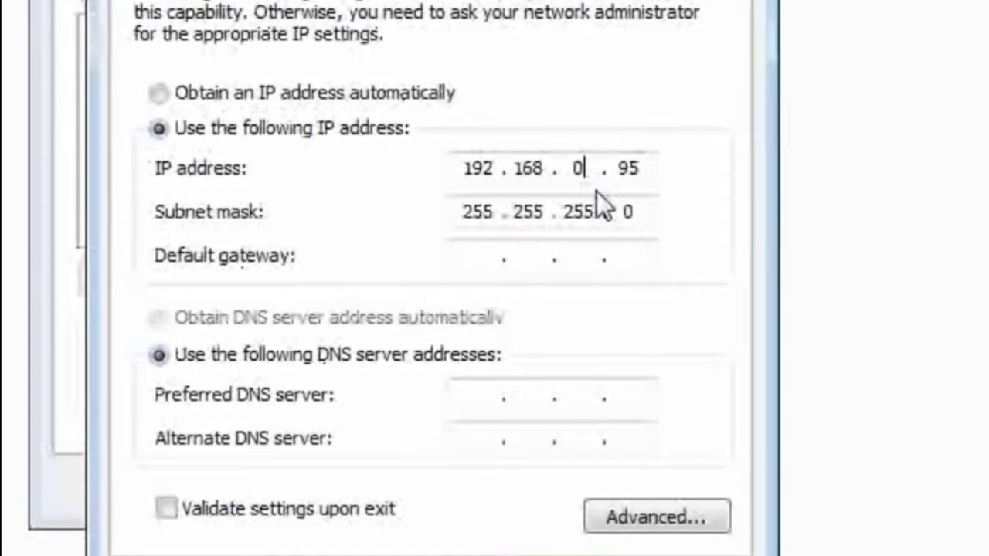
key(BackSpace)
text(1)
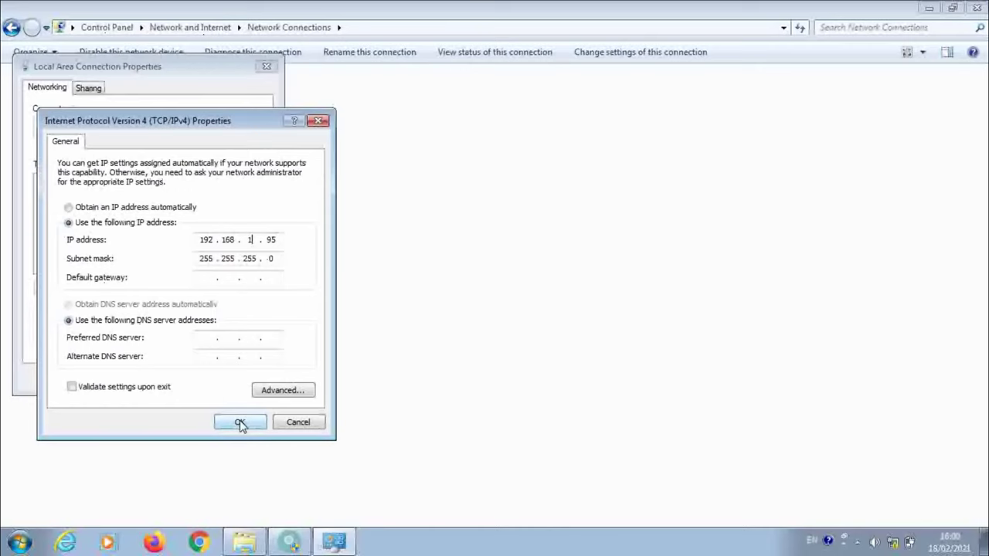
click(239, 423)
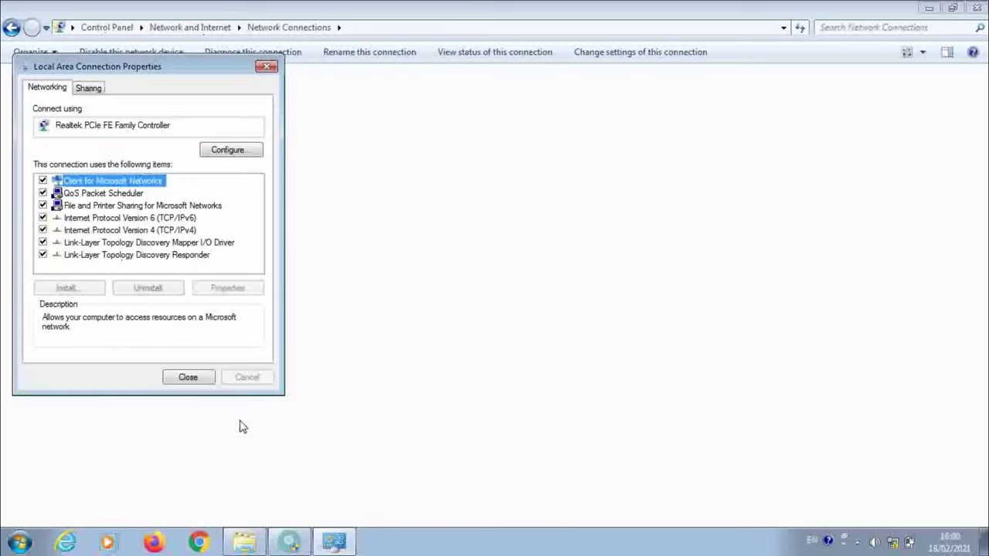
Step: Close the connection properties and Network Connections, then search the Start menu for cmd
click(188, 377)
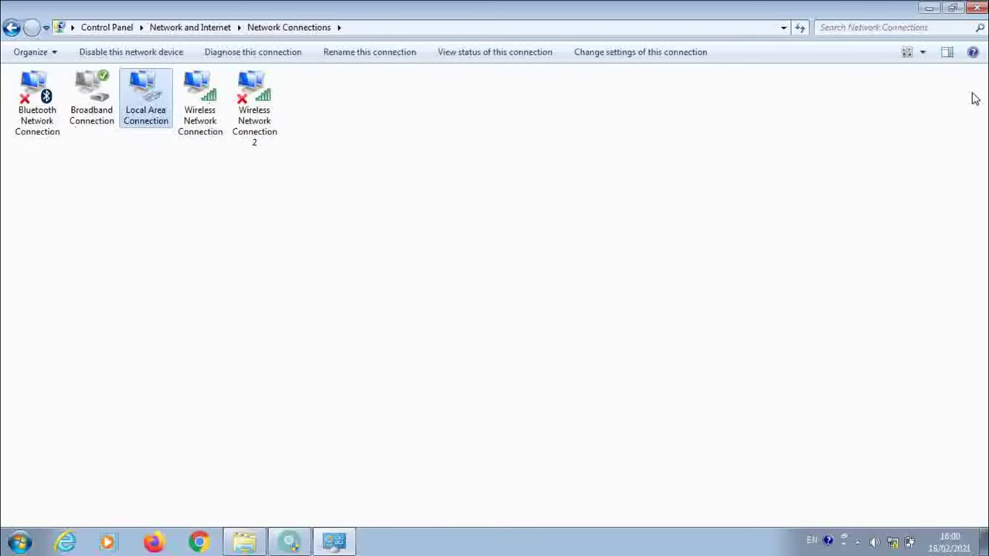
click(977, 8)
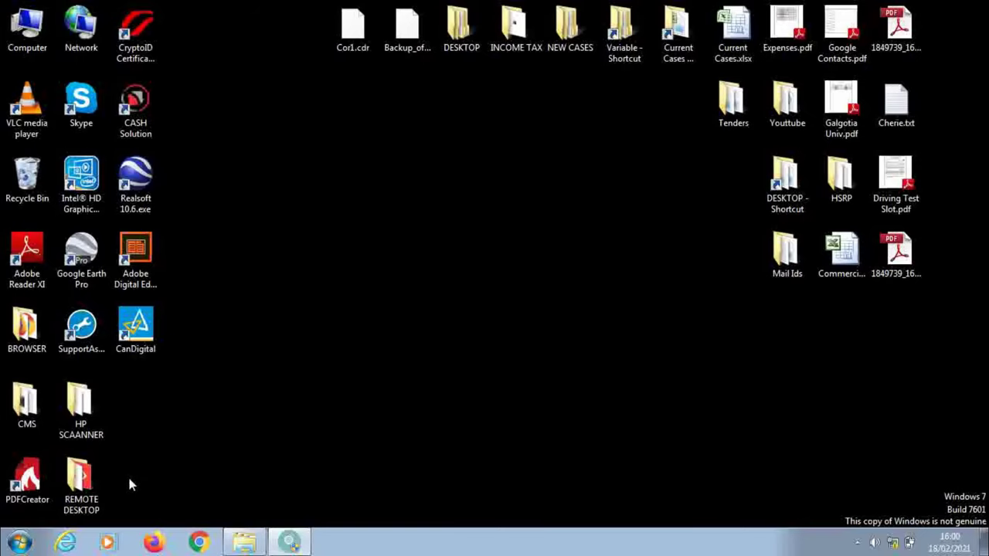
click(20, 543)
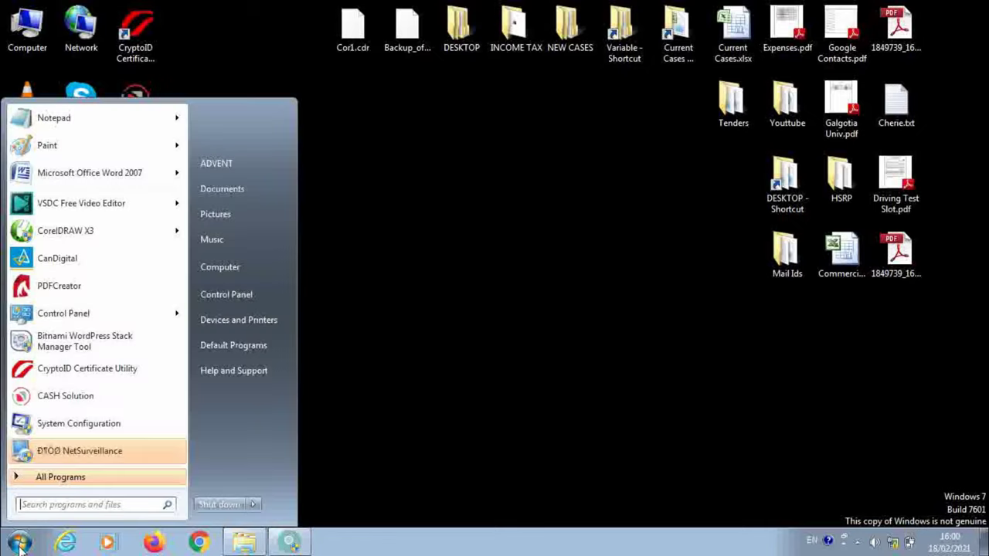
click(447, 426)
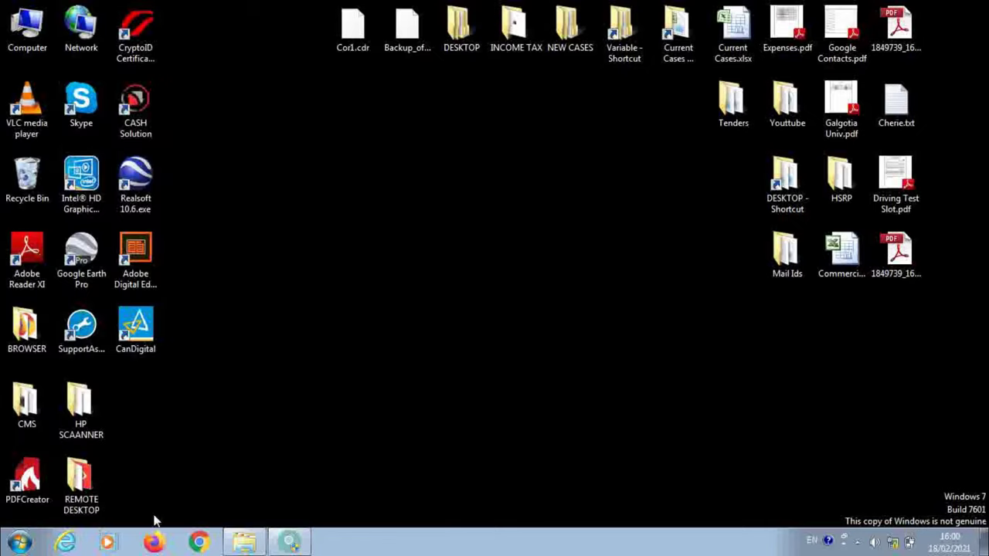
click(20, 544)
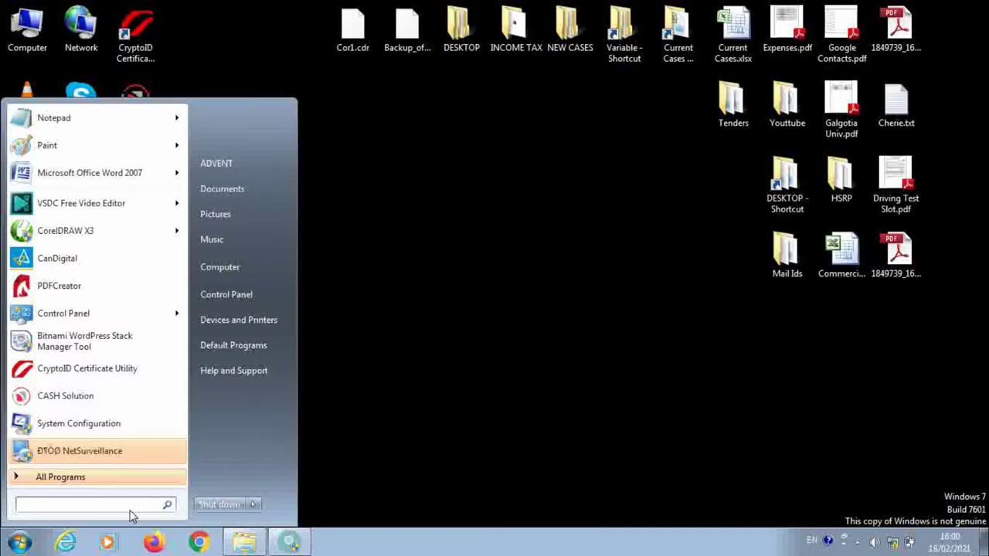
text(c)
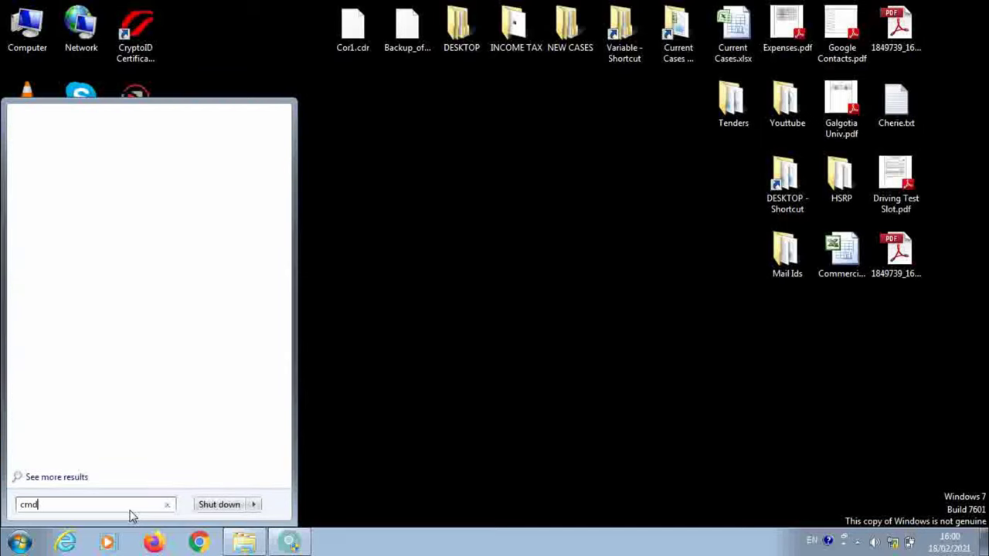
text(md)
Step: Launch Command Prompt, enlarge and reposition it, and run 'ping 192.168.1.11 -t'
key(Return)
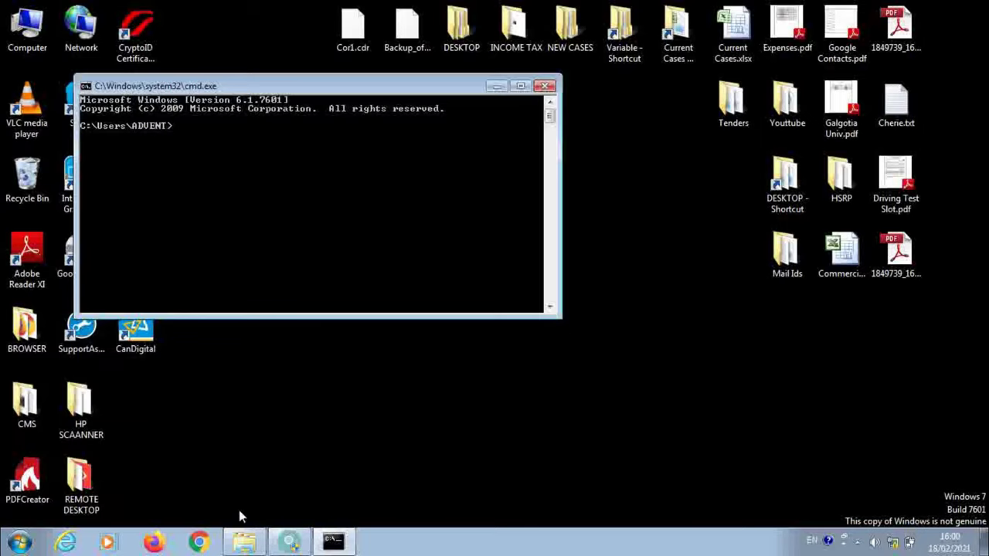
drag(562, 318, 749, 458)
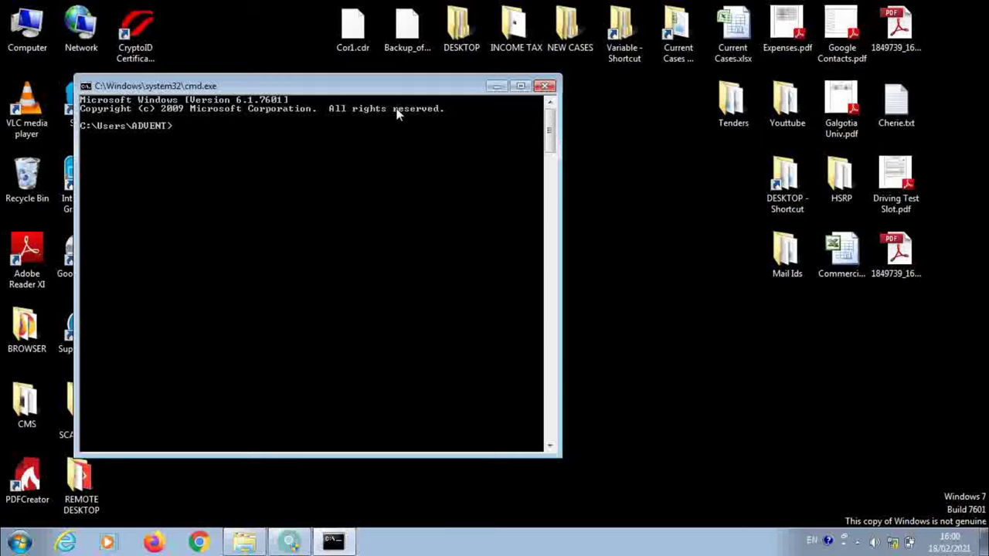
drag(381, 97, 521, 112)
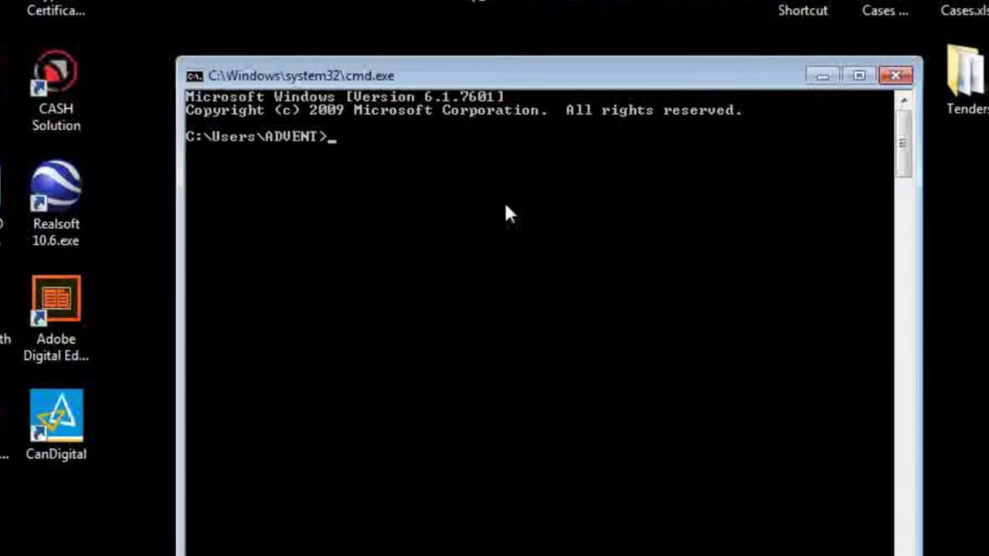
text(pi)
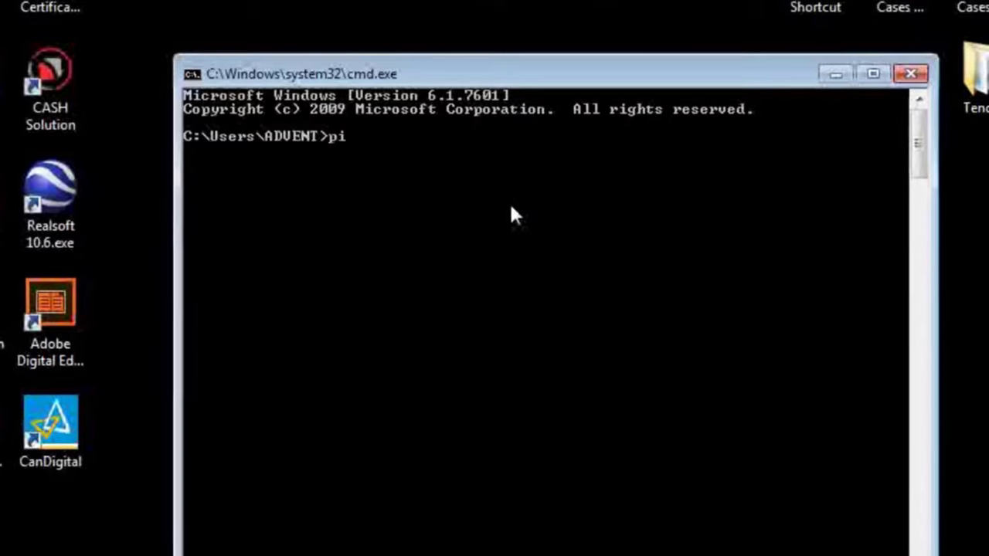
text(ng )
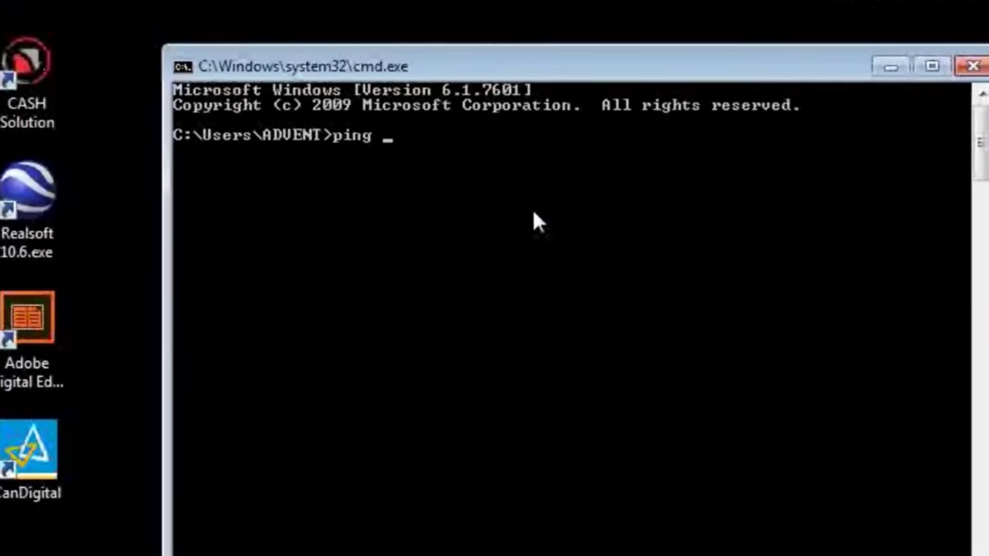
text(192)
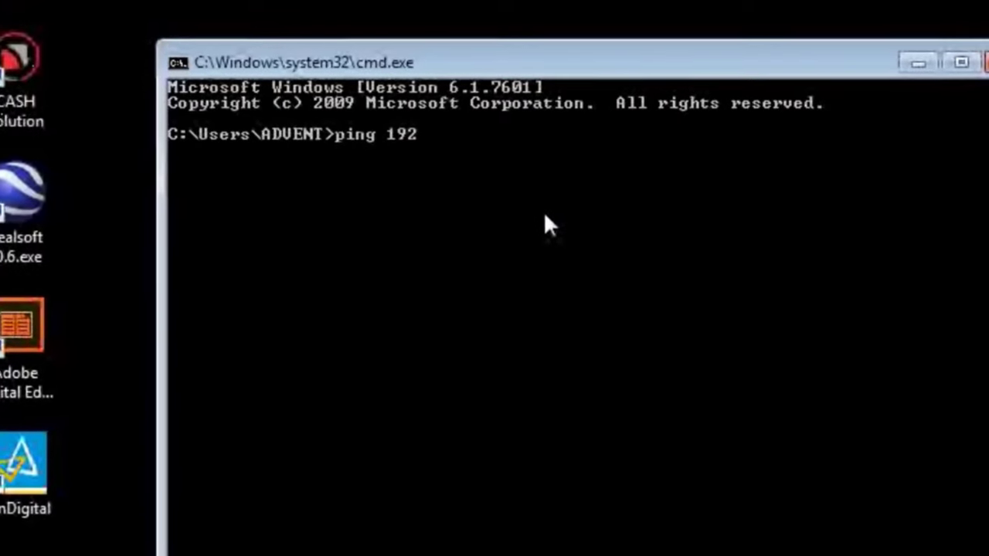
text(.168.)
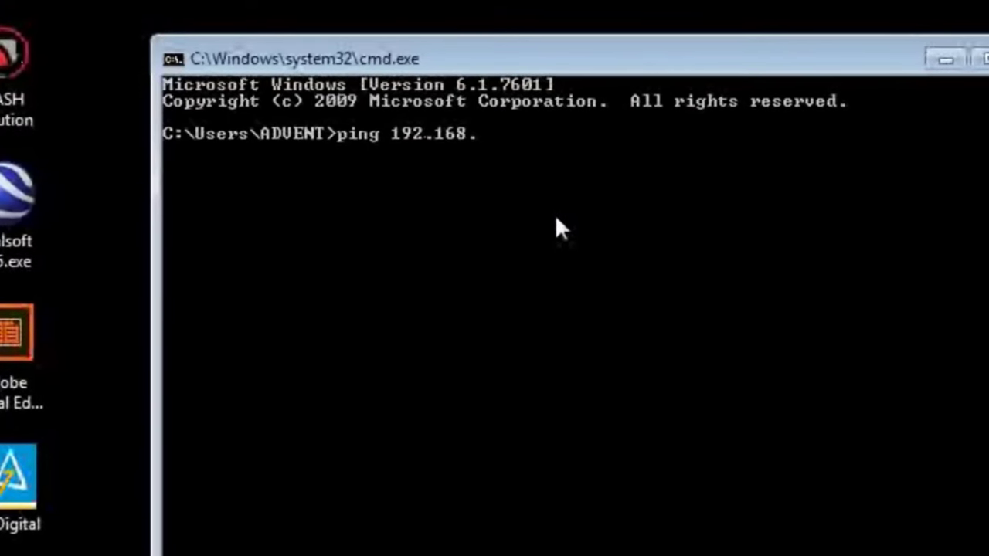
text(1.11)
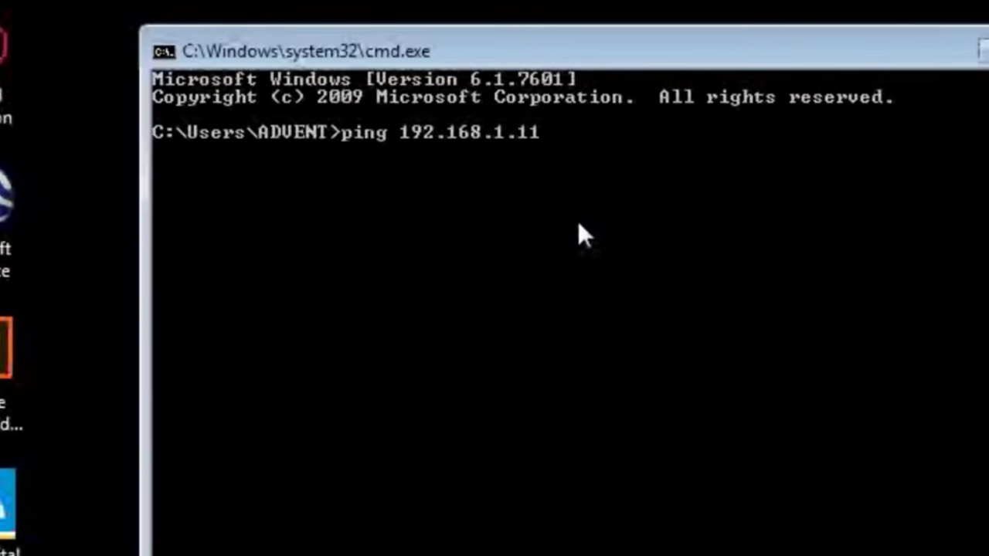
text( -t)
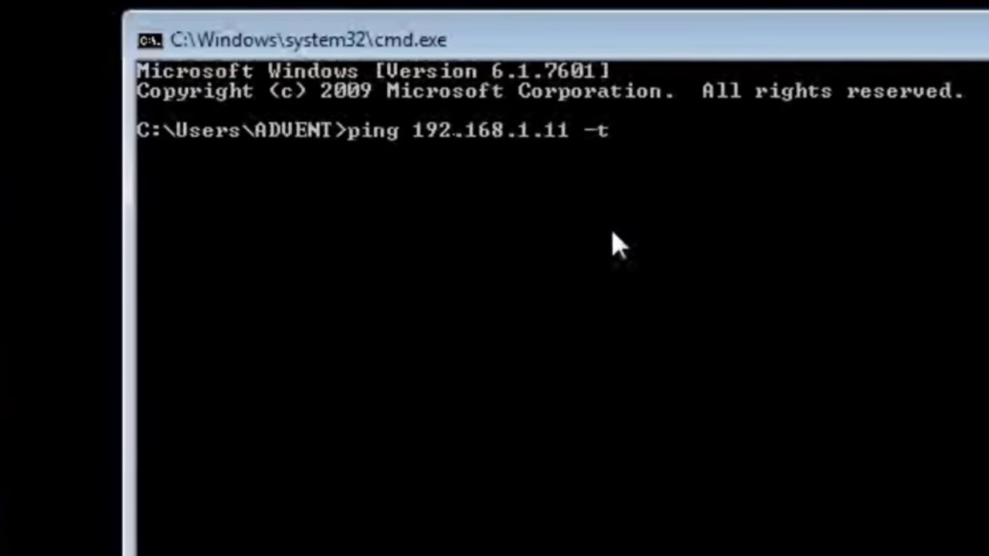
key(Return)
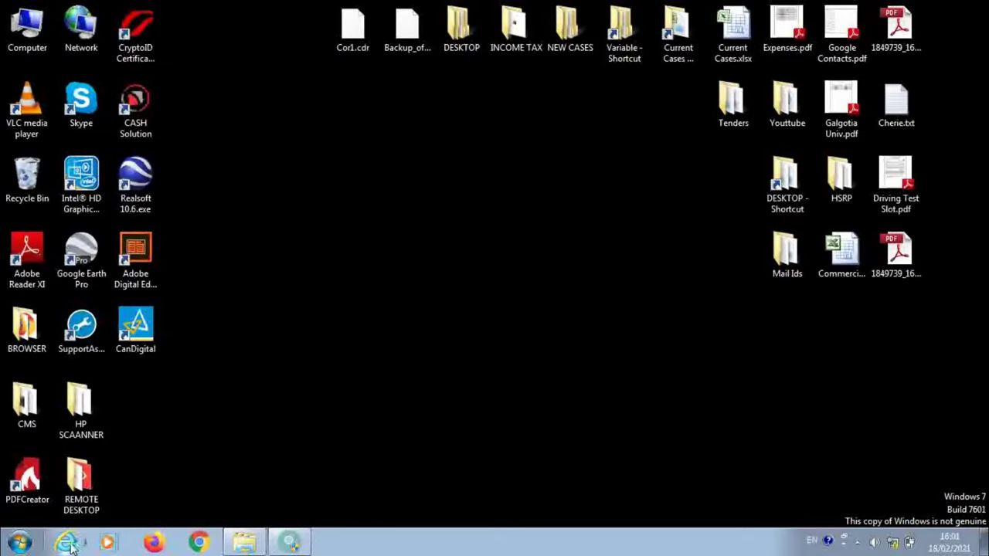
Step: Launch Internet Explorer and enter the camera address 192.168.1.11
click(68, 543)
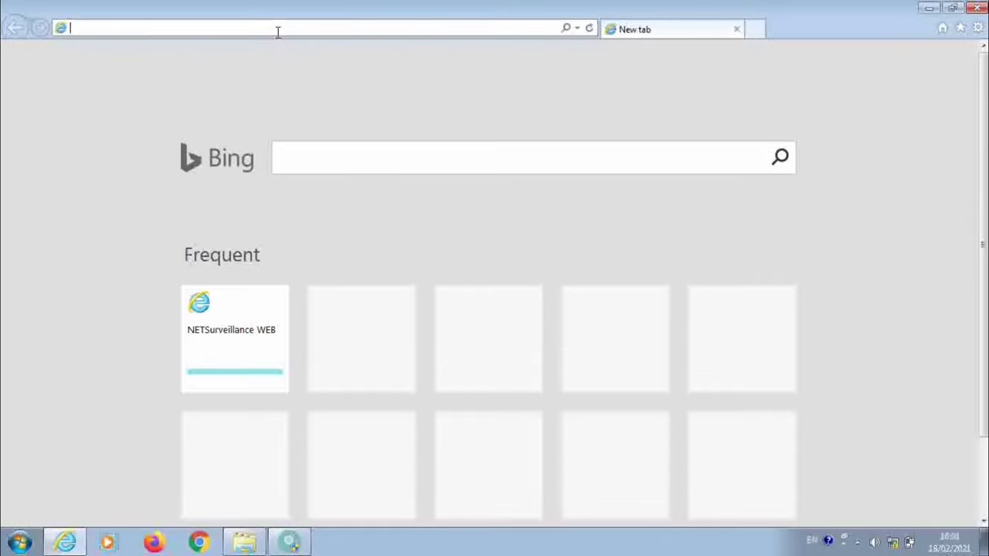
text(192)
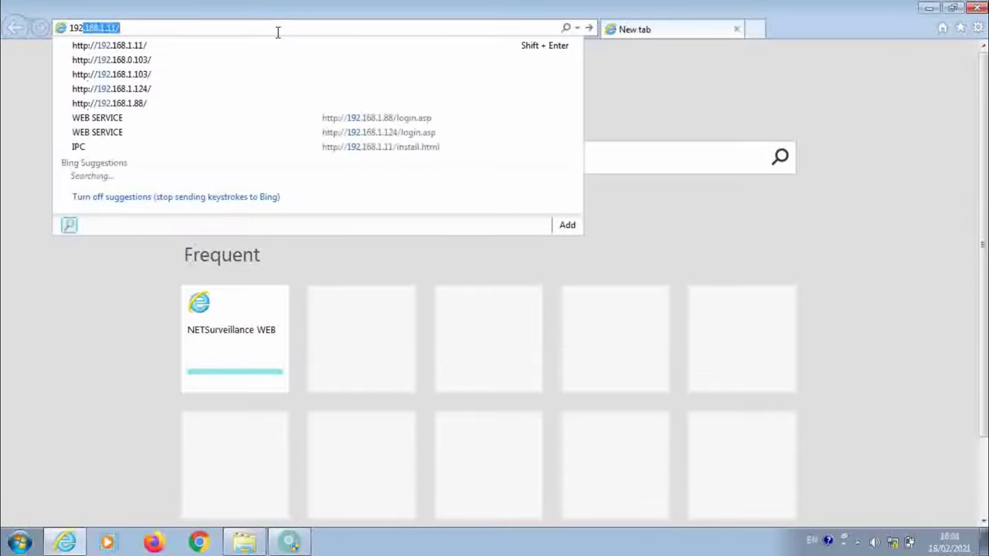
text(.168.1.11)
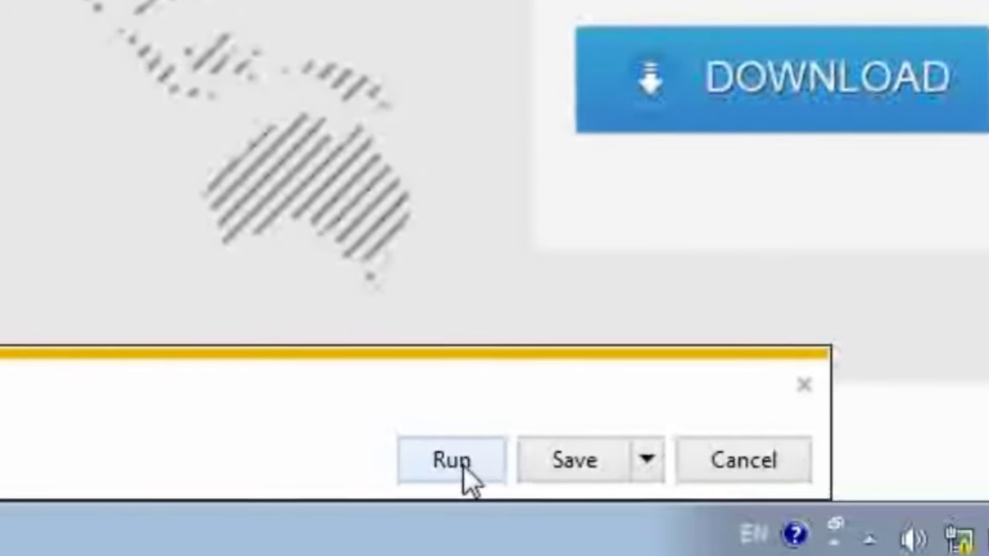
Step: Run the HsWebPlugin installer, close the browser, and complete setup with default folders
click(463, 464)
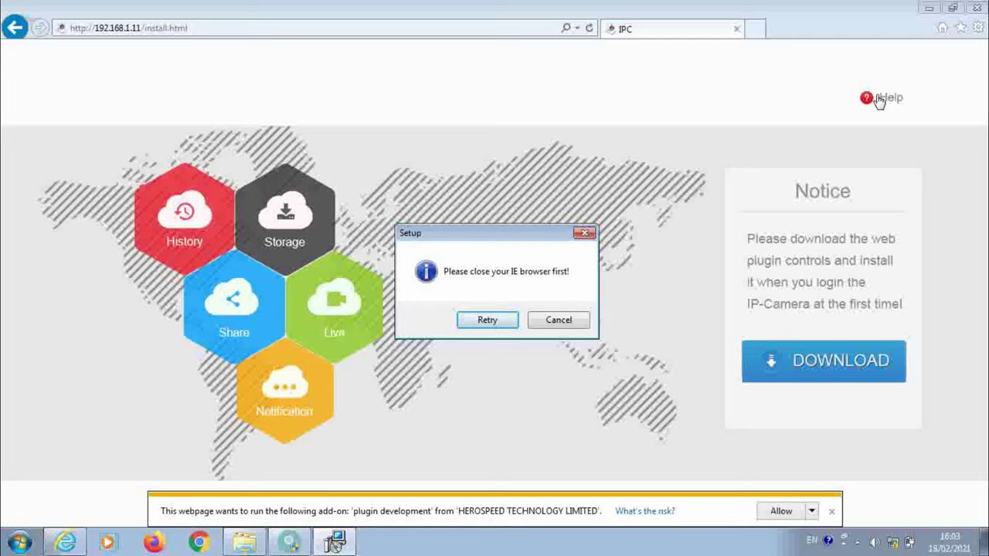
click(977, 9)
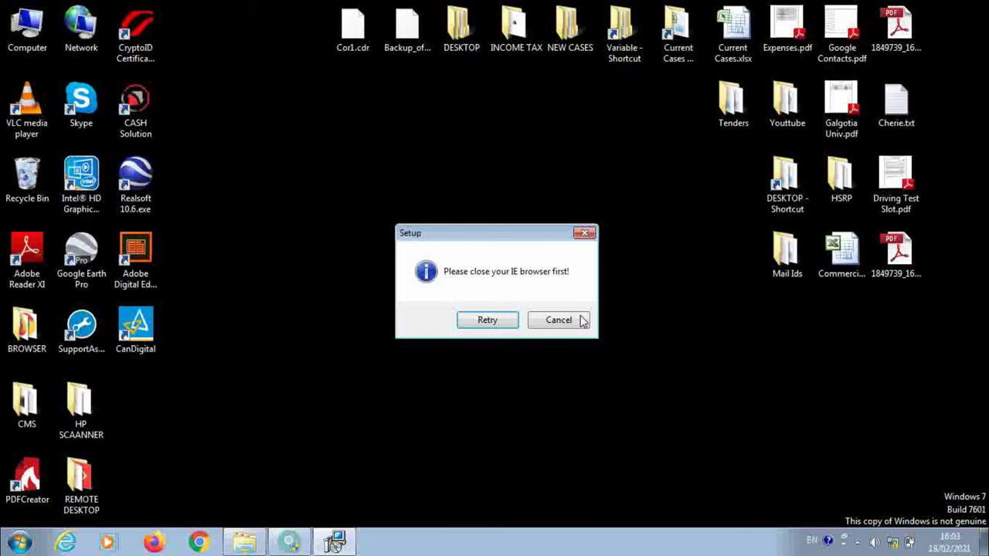
click(488, 320)
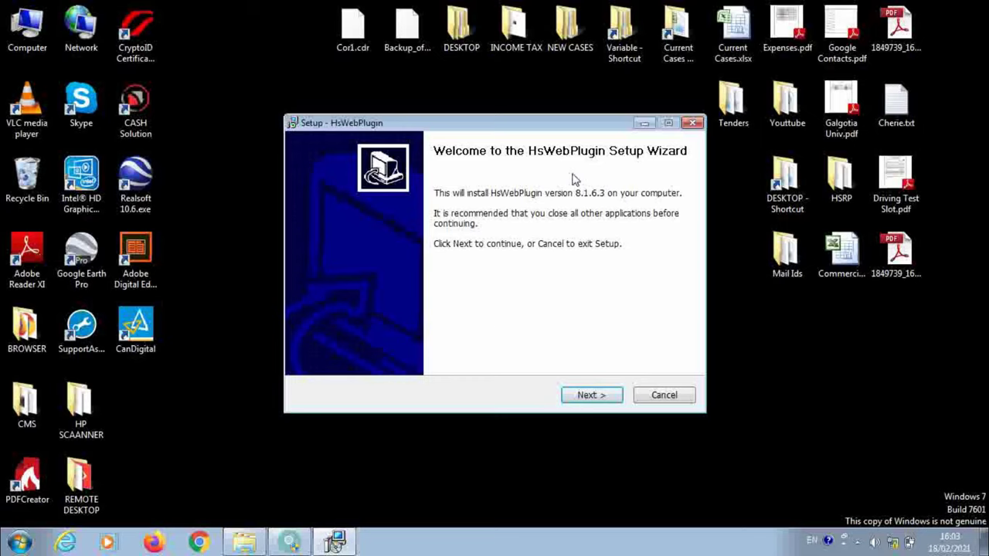
click(589, 394)
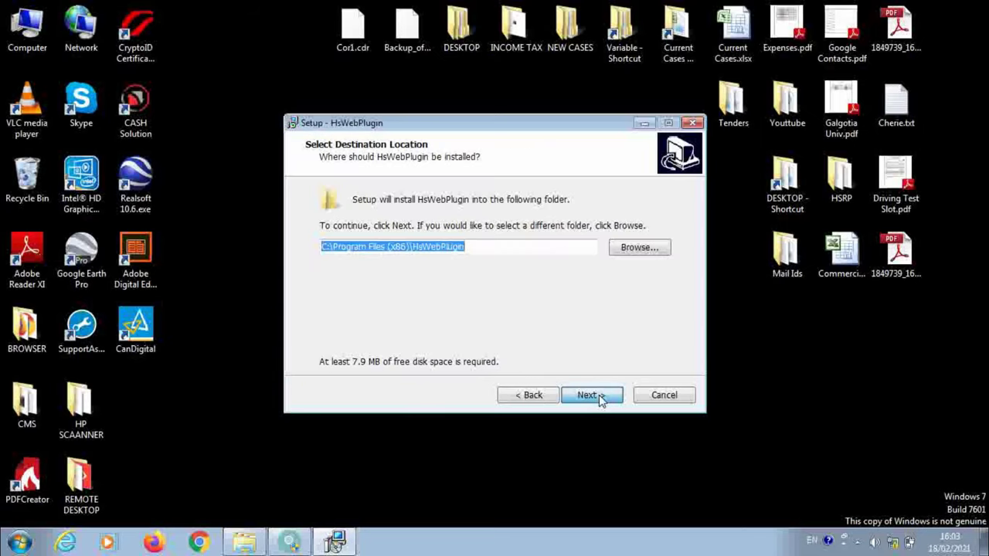
click(589, 394)
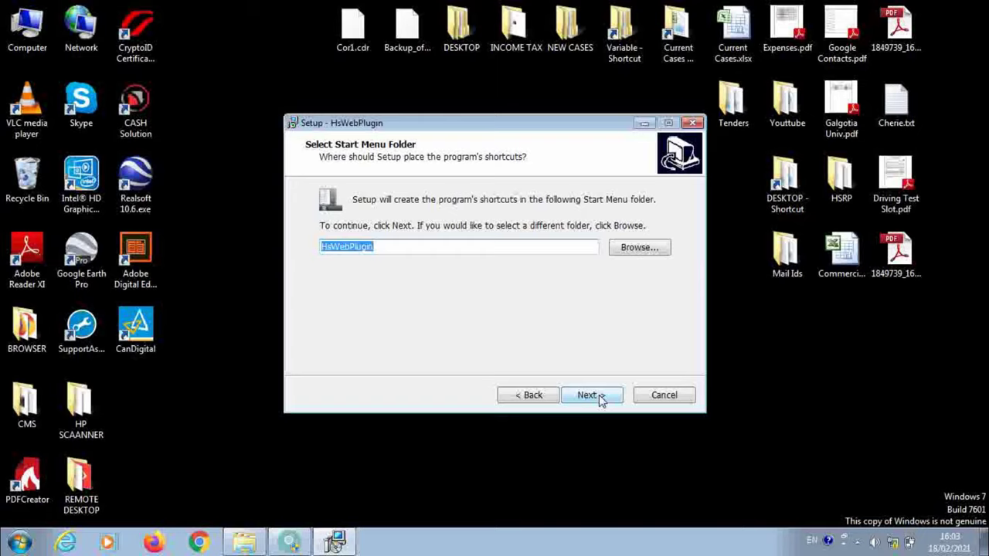
click(589, 394)
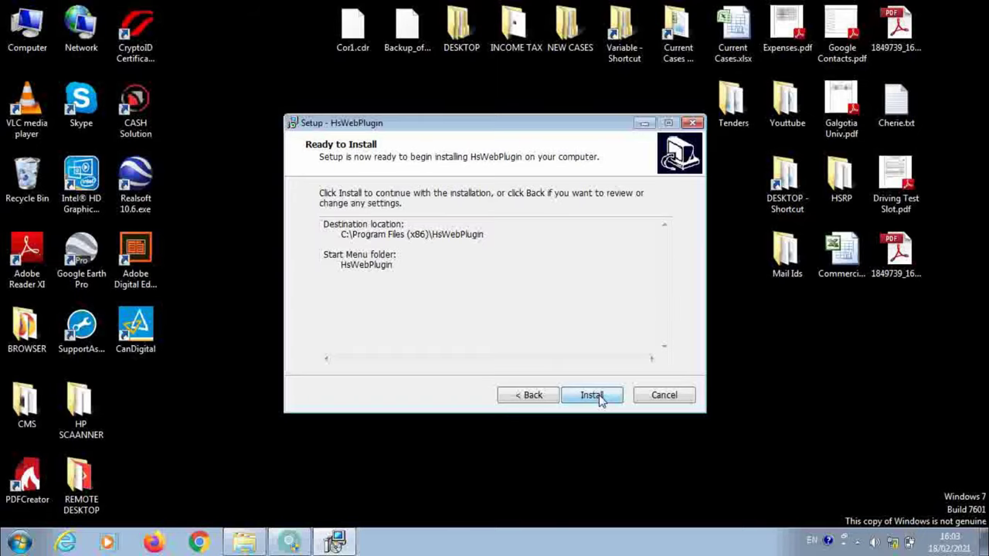
click(592, 396)
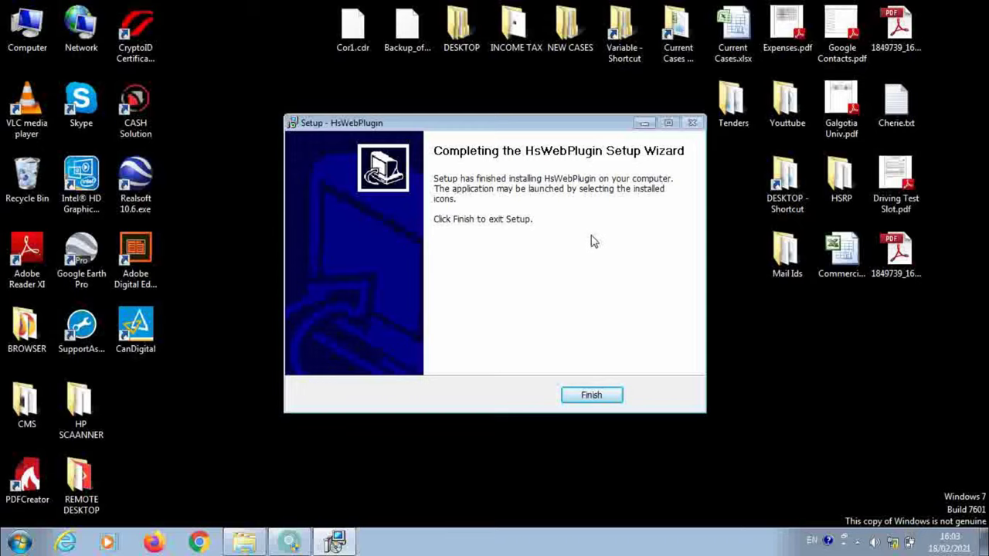
click(608, 401)
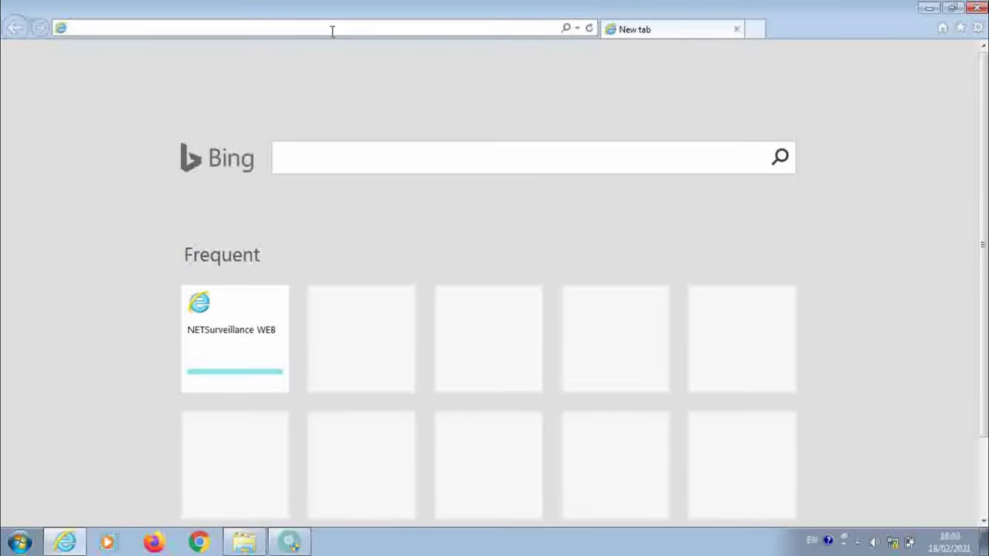
Step: Enter 192.168.1.11 in the address bar to load the camera page
click(332, 31)
text(192)
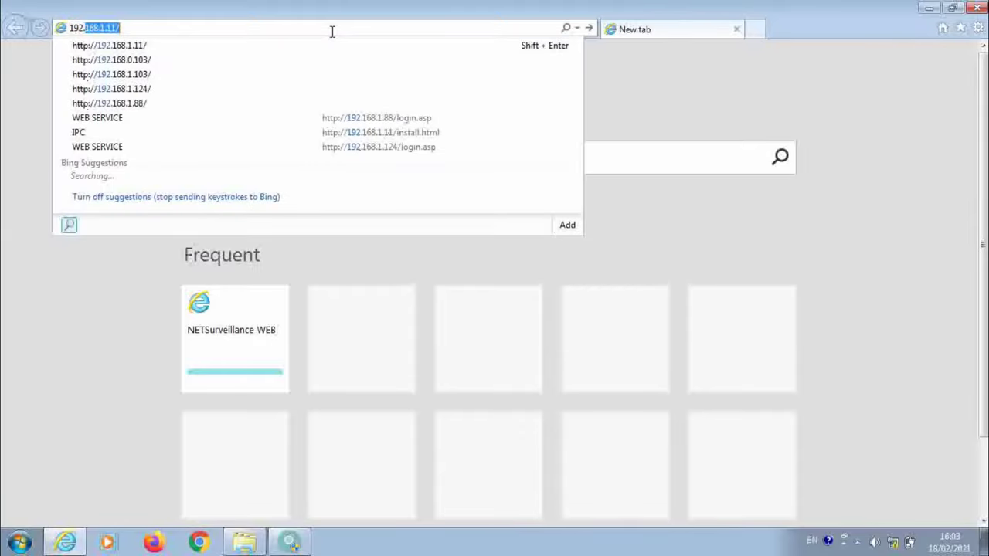
text(.168.1.11)
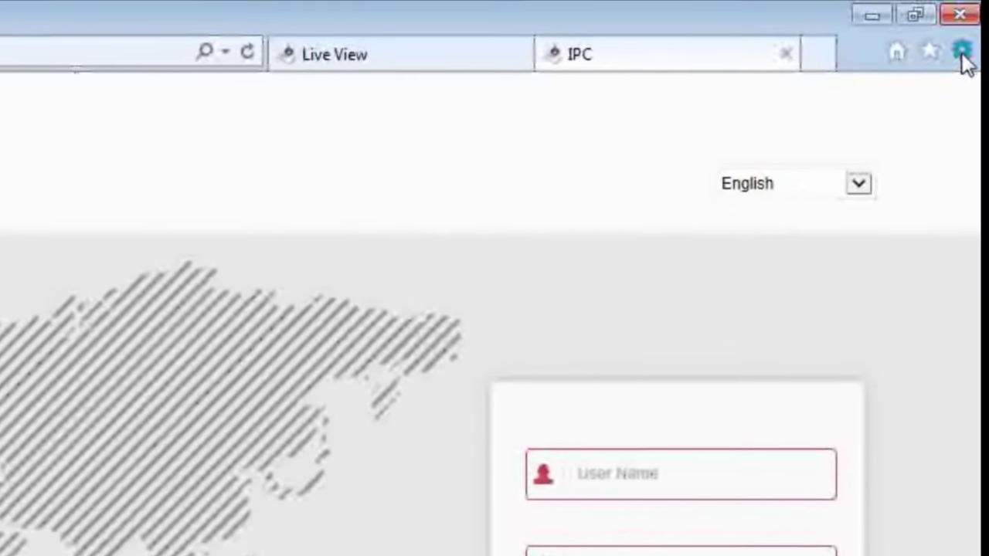
Step: Open Internet Options on the Security tab with the Internet zone selected
click(964, 49)
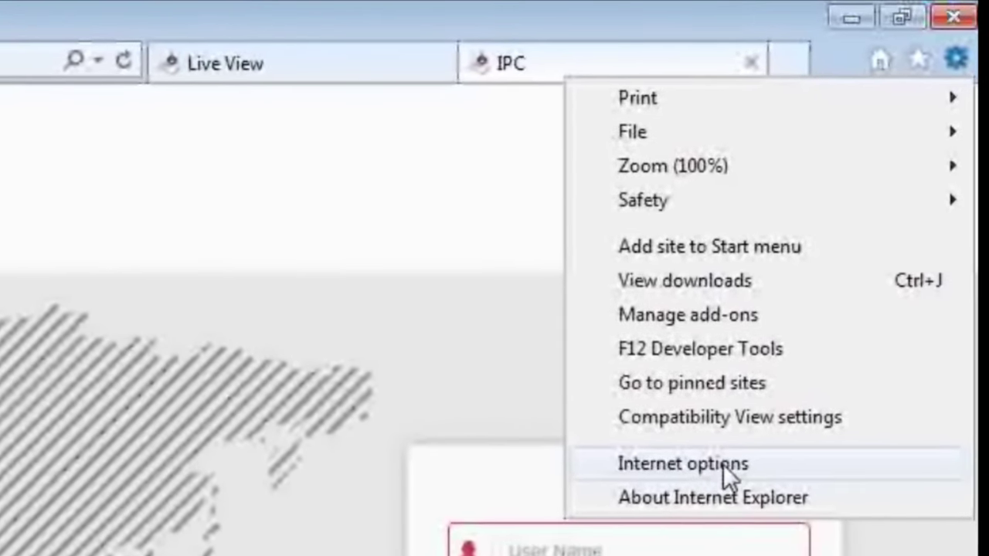
click(718, 465)
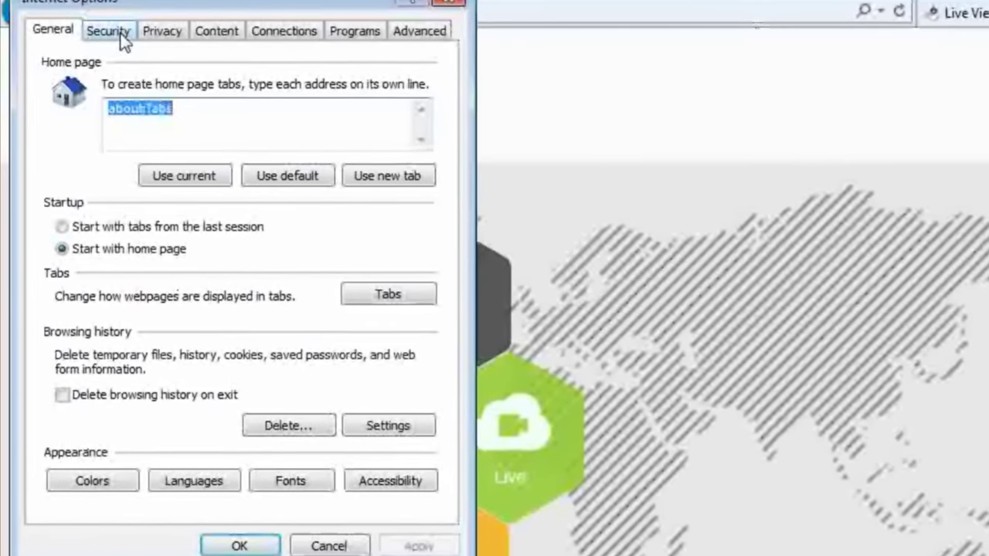
click(119, 33)
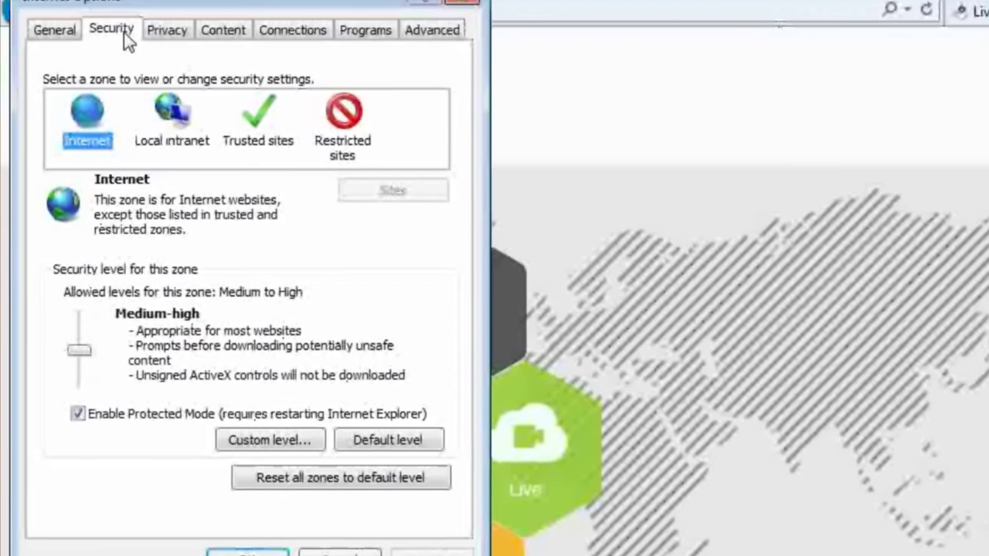
click(88, 132)
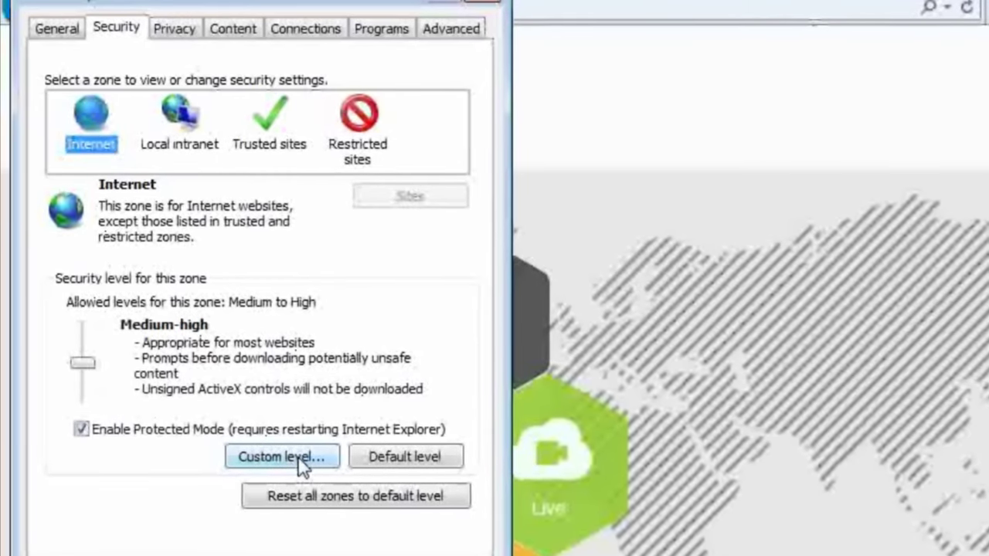
Step: Open the Internet zone's Custom level settings and scroll down to the ActiveX controls
click(300, 457)
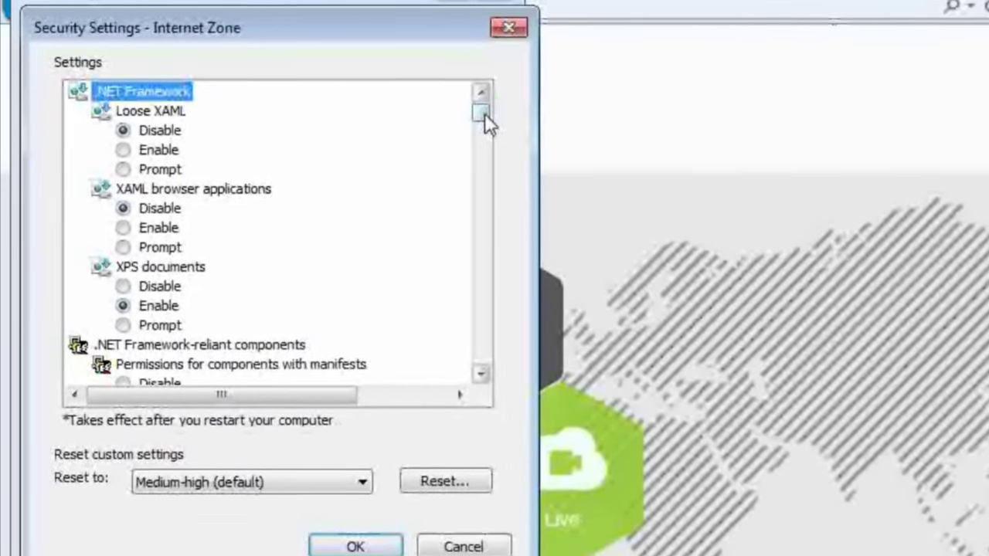
drag(484, 112, 499, 139)
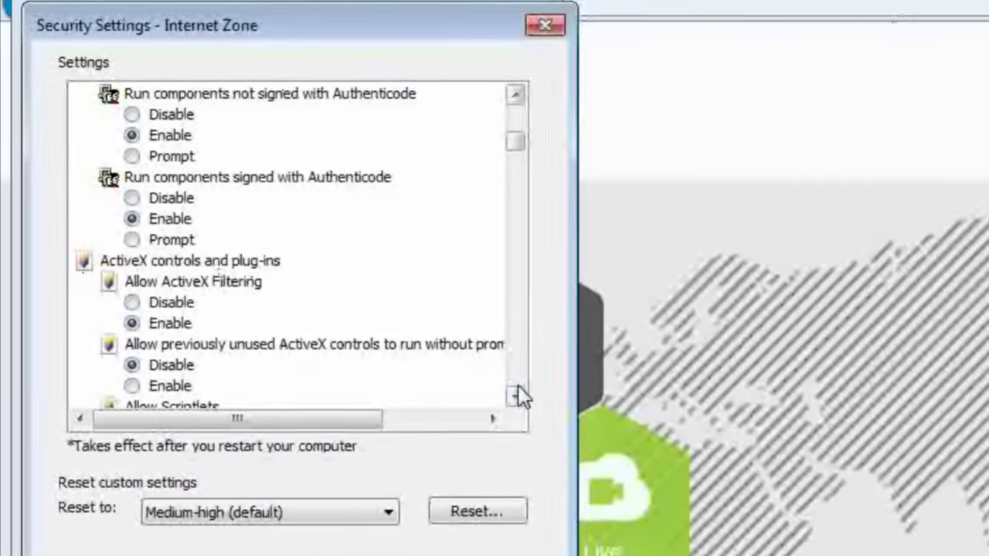
click(516, 392)
click(516, 395)
click(517, 395)
click(516, 395)
click(522, 397)
click(521, 398)
click(522, 398)
click(522, 398)
click(529, 402)
click(529, 401)
click(530, 403)
click(536, 407)
click(536, 407)
click(536, 406)
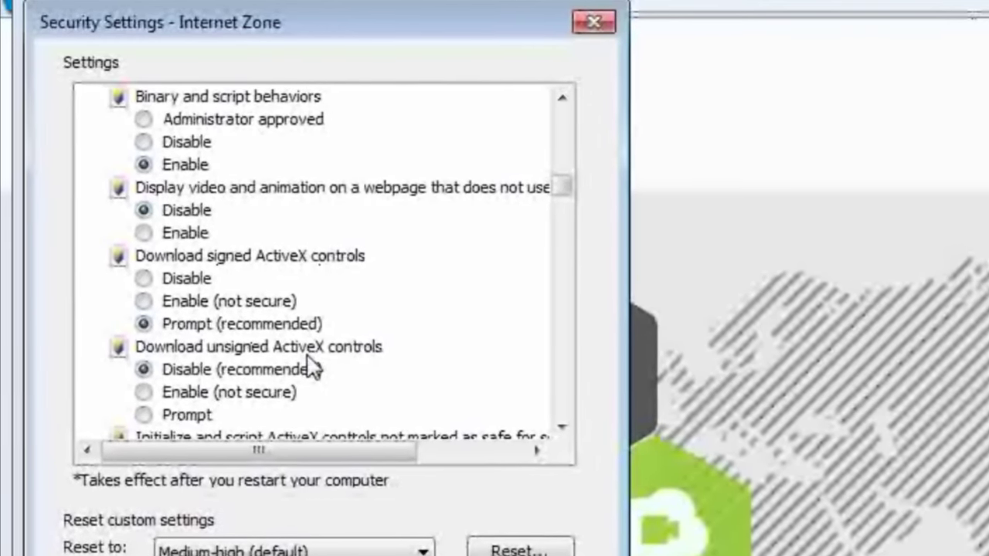
Step: Set Download unsigned ActiveX controls to Prompt and confirm with OK
click(145, 394)
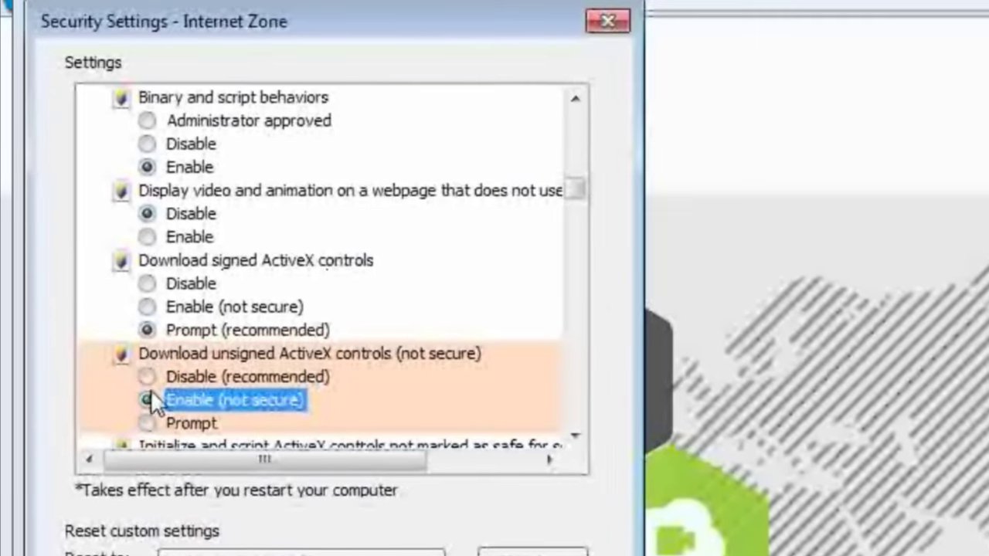
click(147, 422)
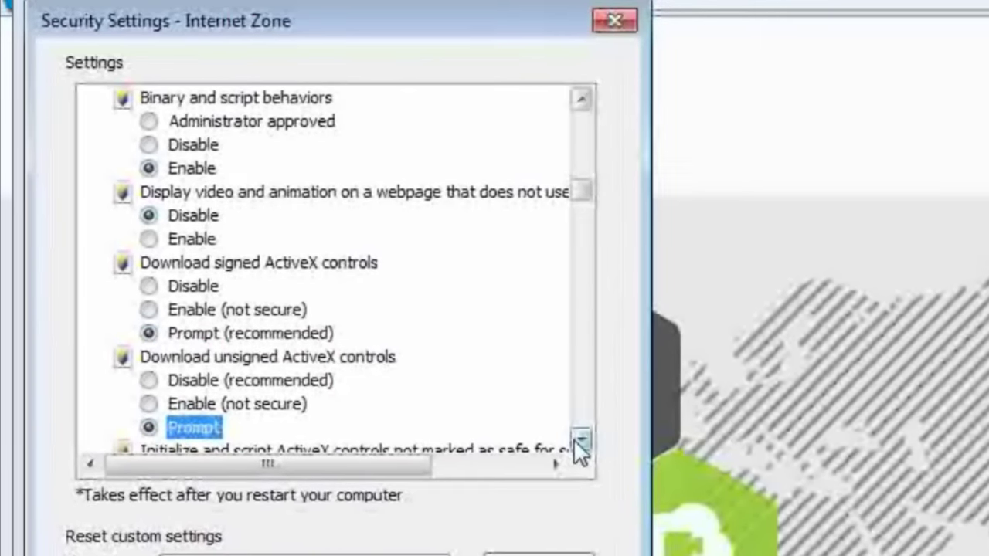
click(580, 439)
click(580, 439)
click(580, 439)
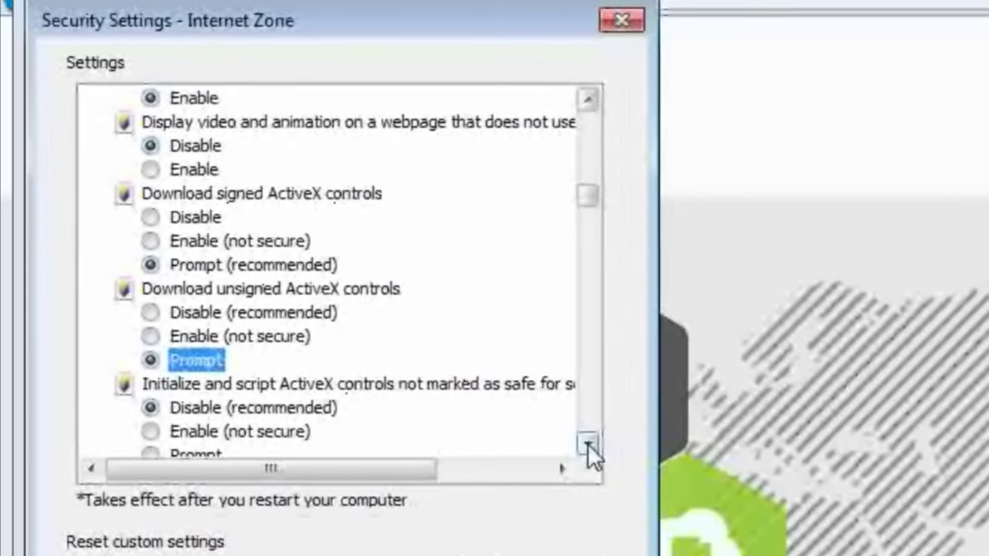
click(589, 445)
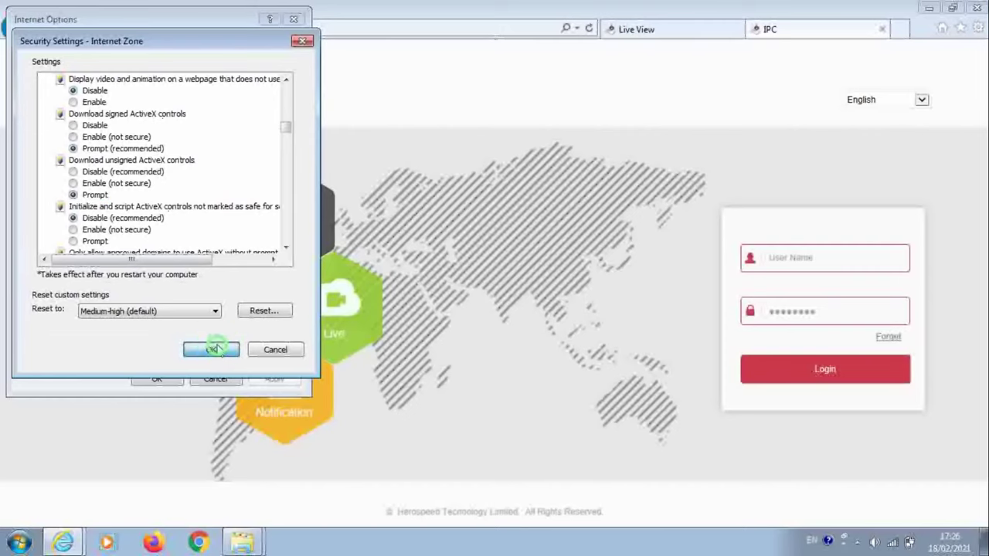
click(212, 349)
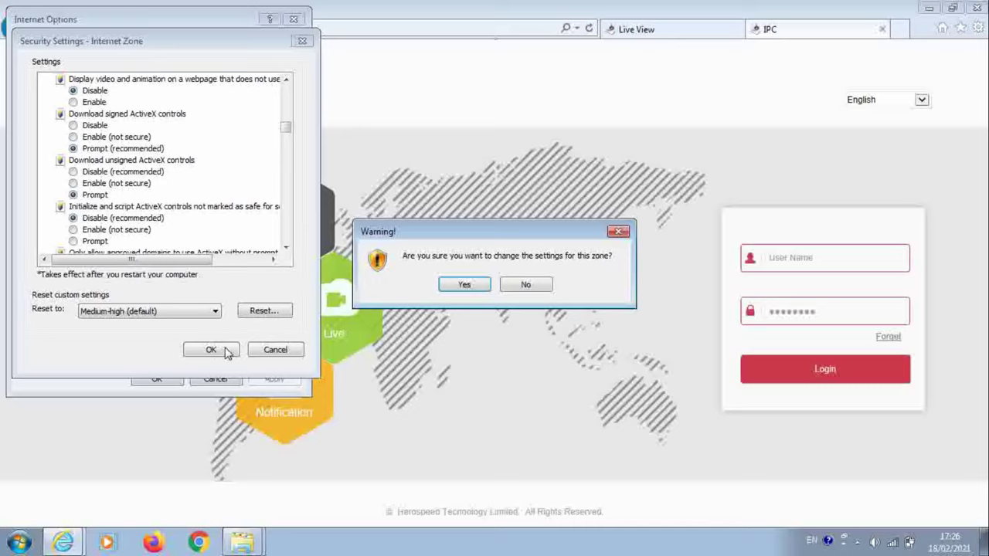
click(464, 285)
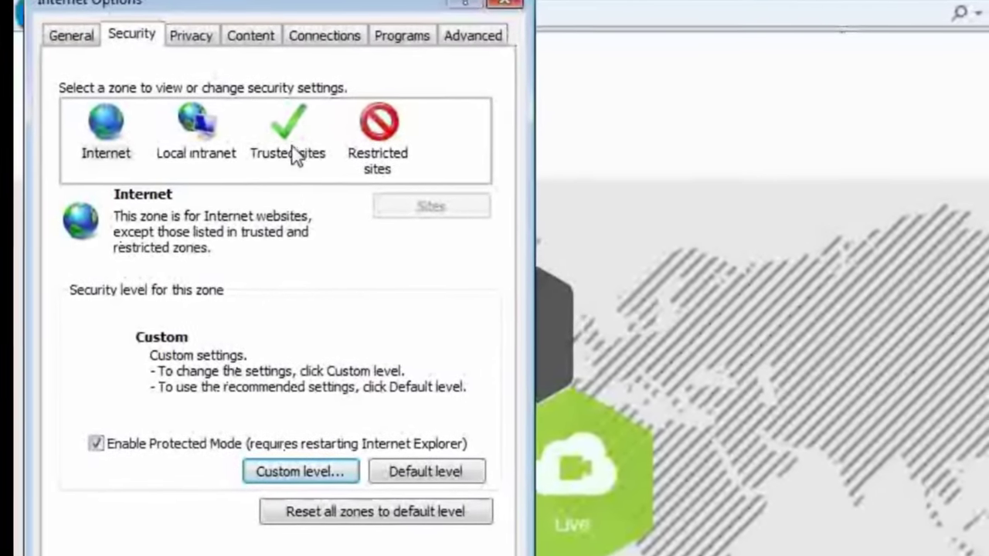
click(281, 146)
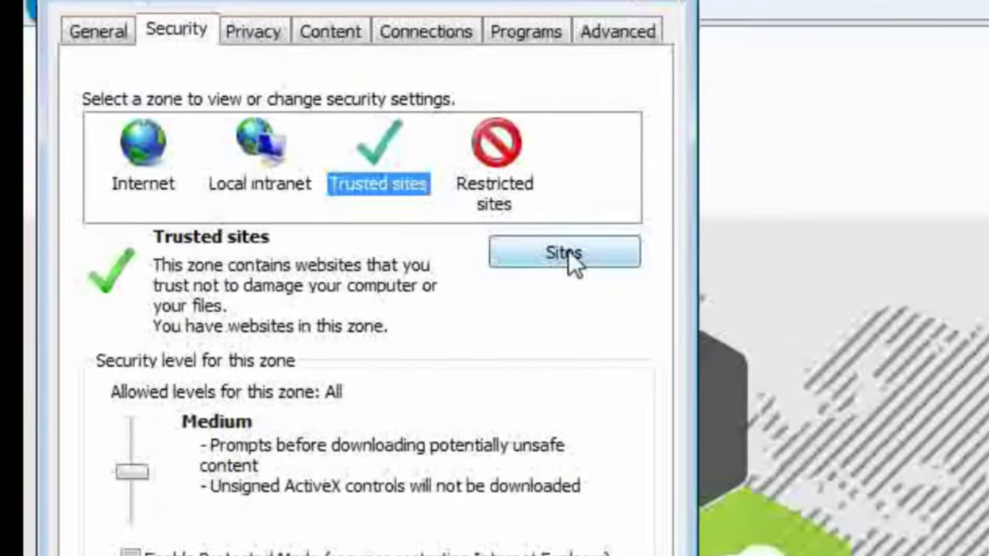
click(569, 256)
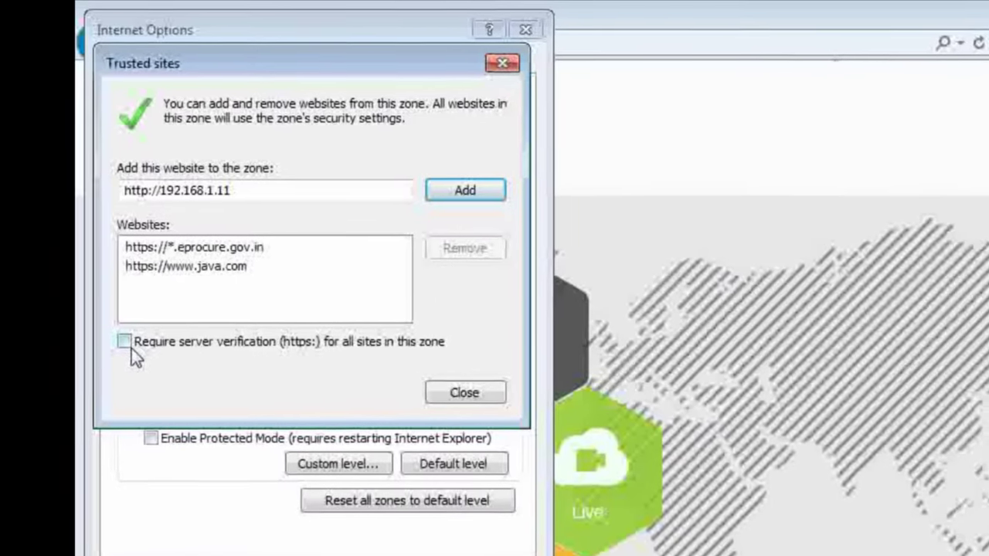
click(124, 340)
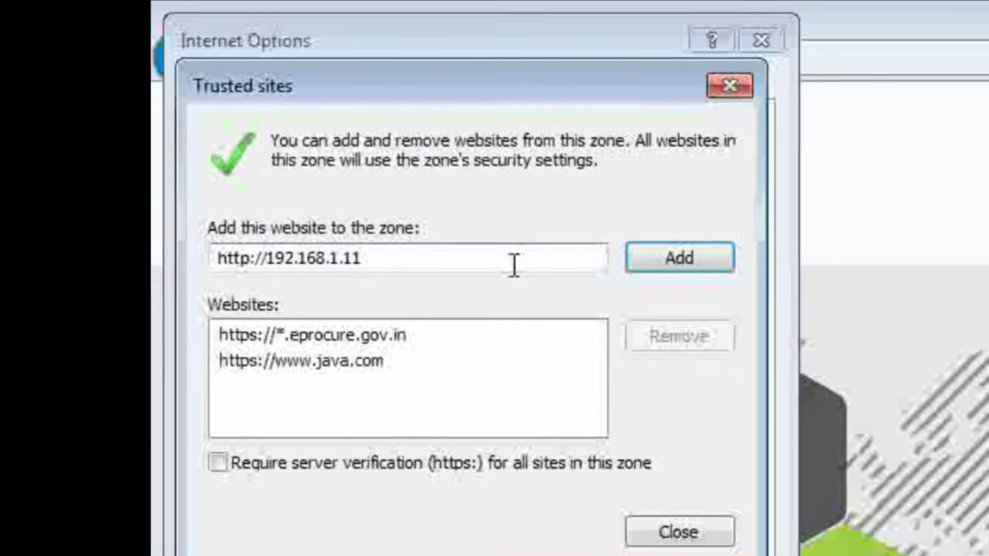
click(713, 268)
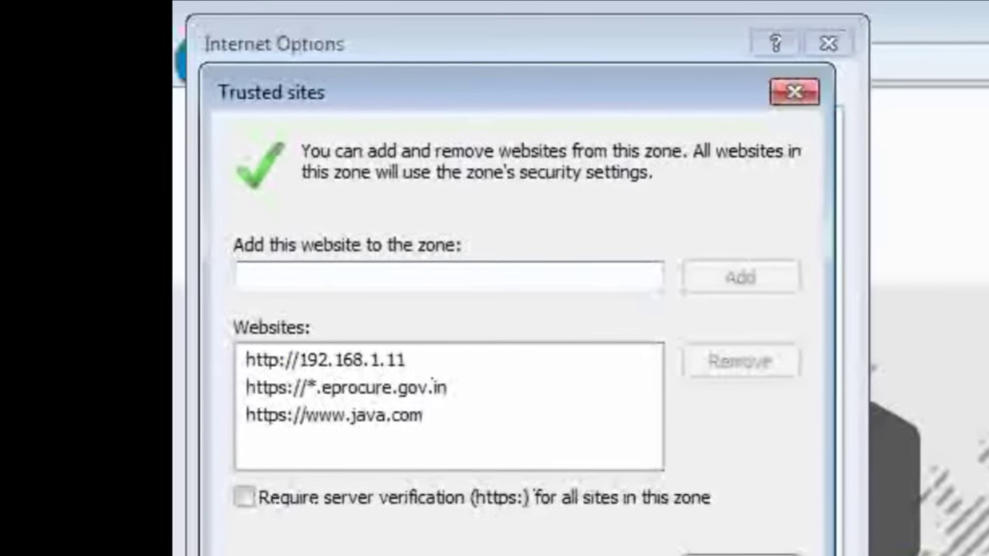
Step: Apply the updated security settings and close Internet Options
click(741, 554)
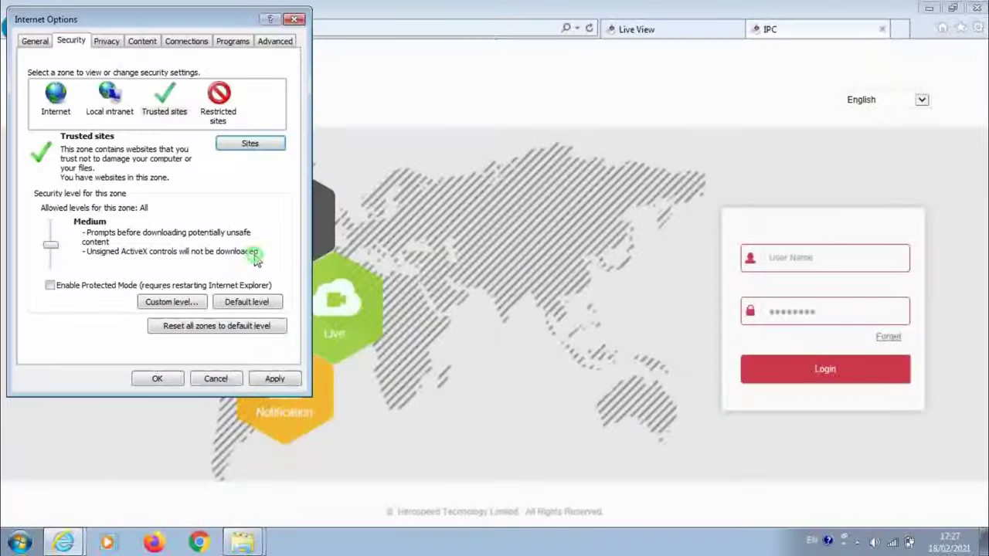
click(275, 379)
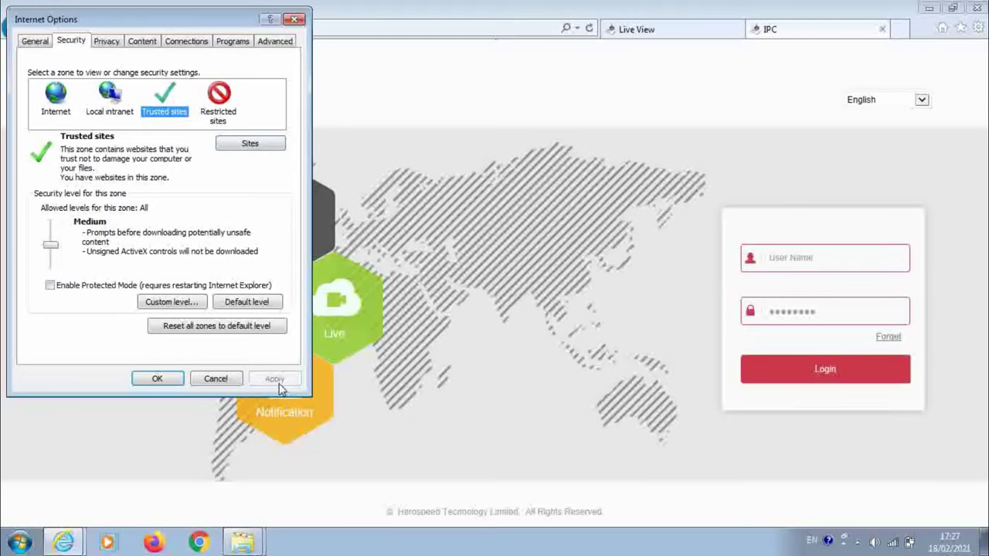
click(293, 20)
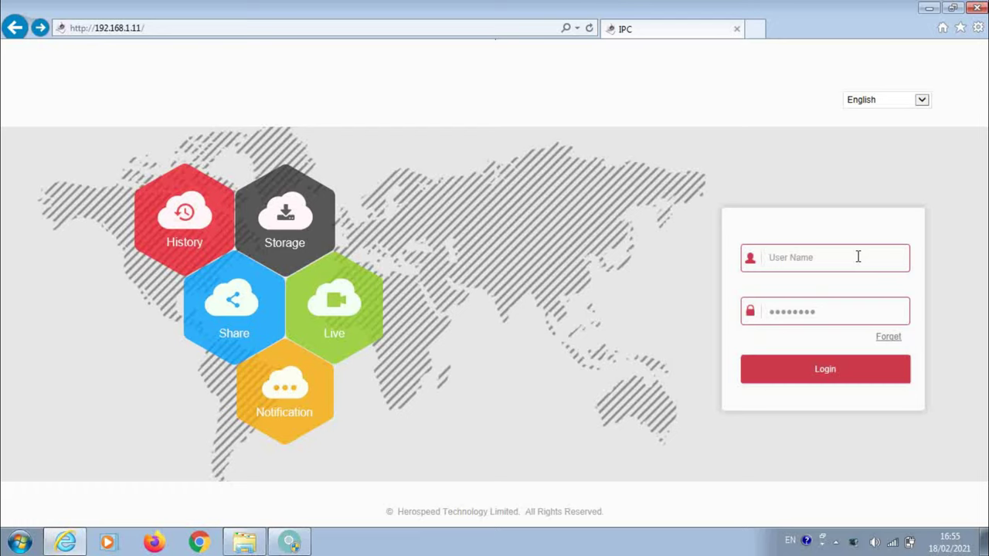
Step: Log in to the camera at 192.168.1.11 with the administrator username and password
click(858, 256)
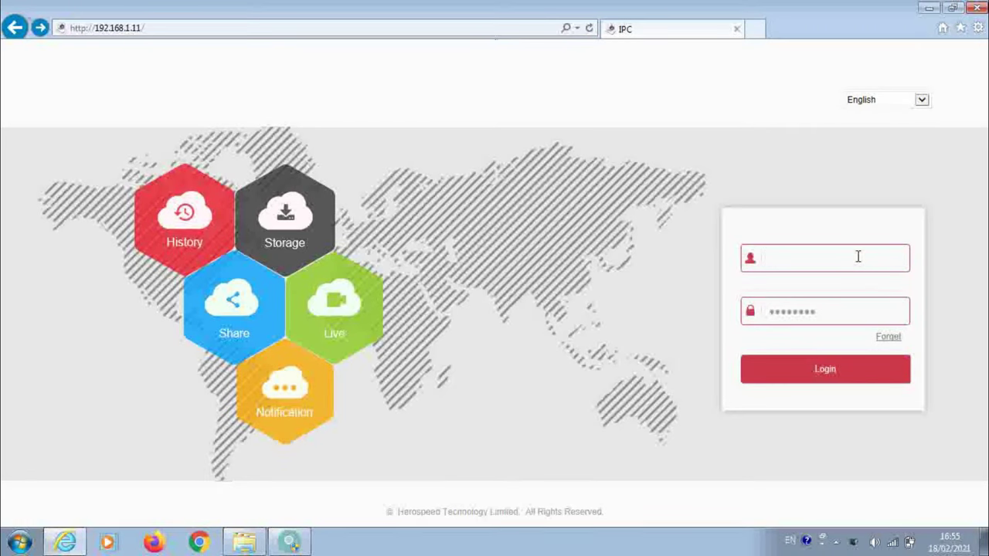
text(admin)
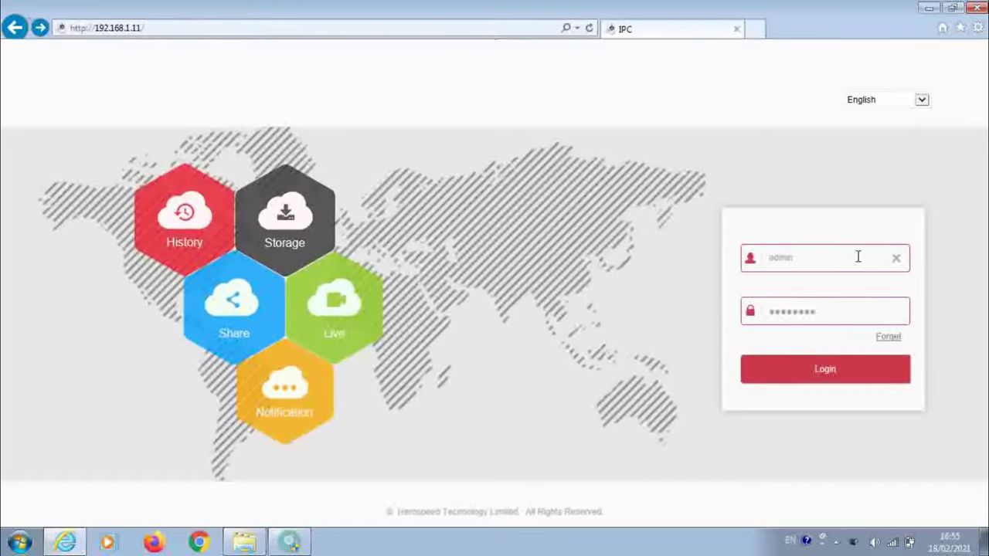
key(Tab)
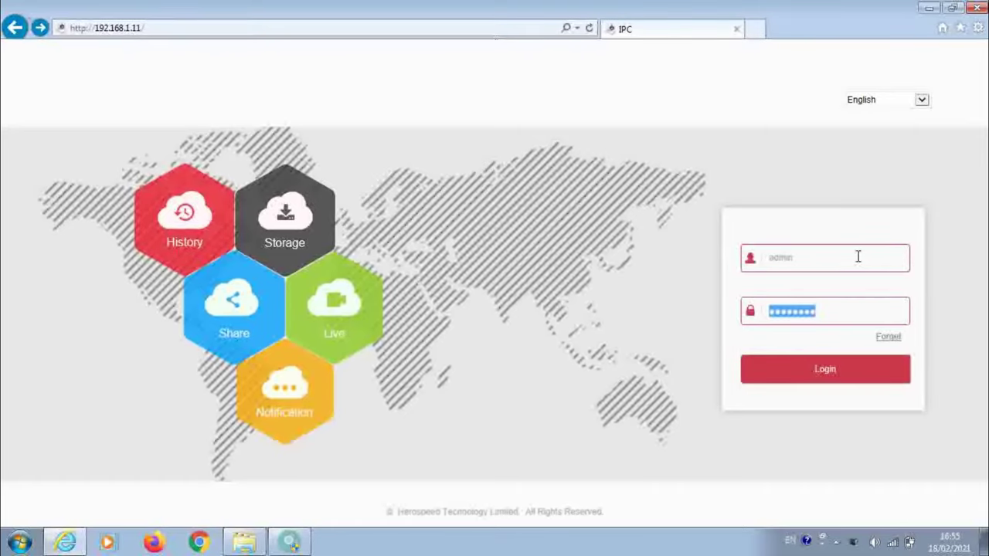
text(ad)
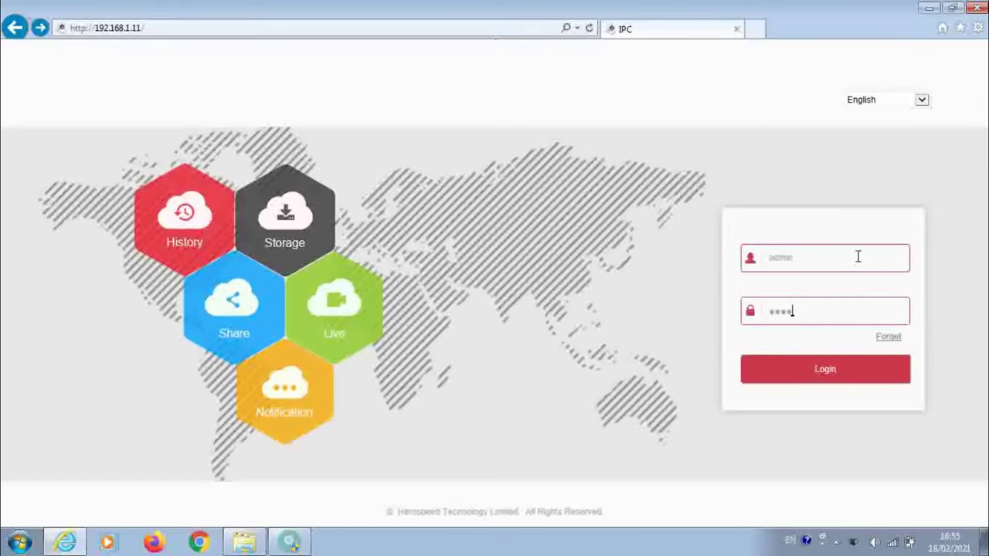
click(838, 368)
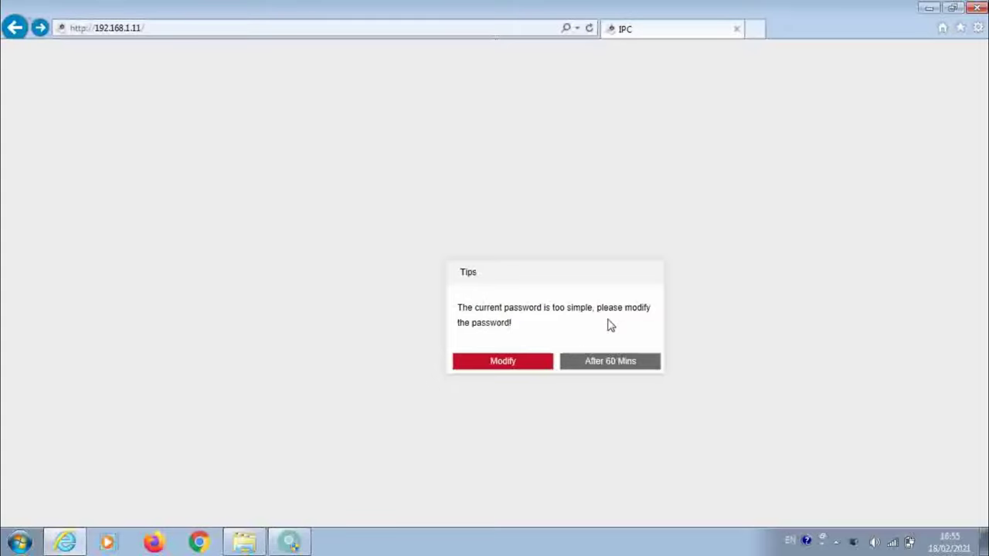
Step: Choose 'After 60 Mins' in the Tips prompt to defer the password change
click(610, 363)
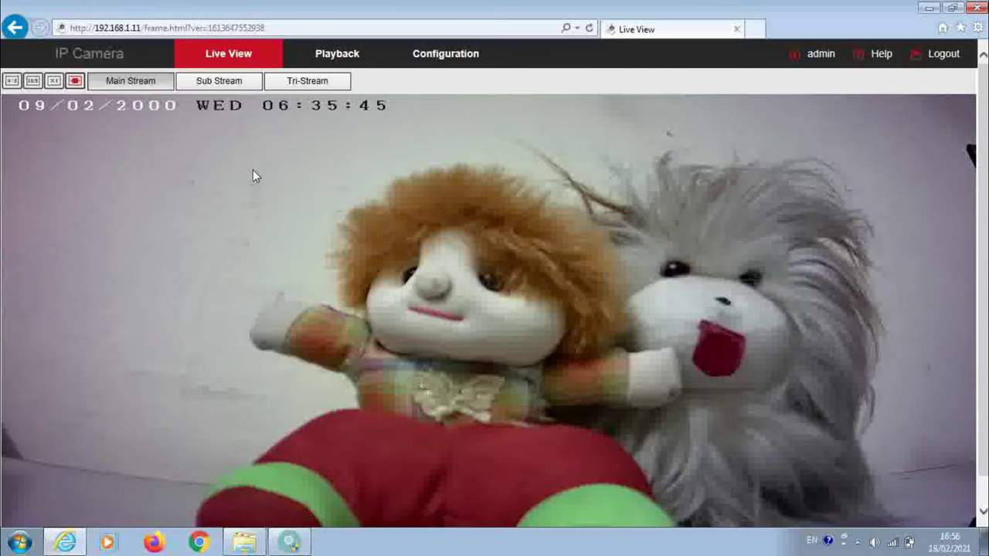
Step: Open Configuration > Network > Basic Setup to check IPv4 address 192.168.1.11 and gateway 192.168.1.1
click(455, 64)
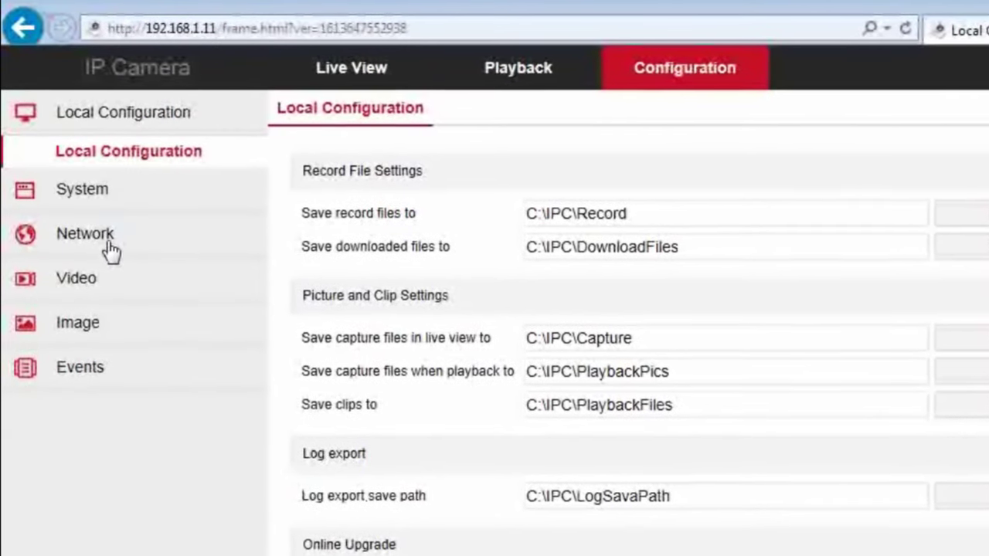
click(108, 246)
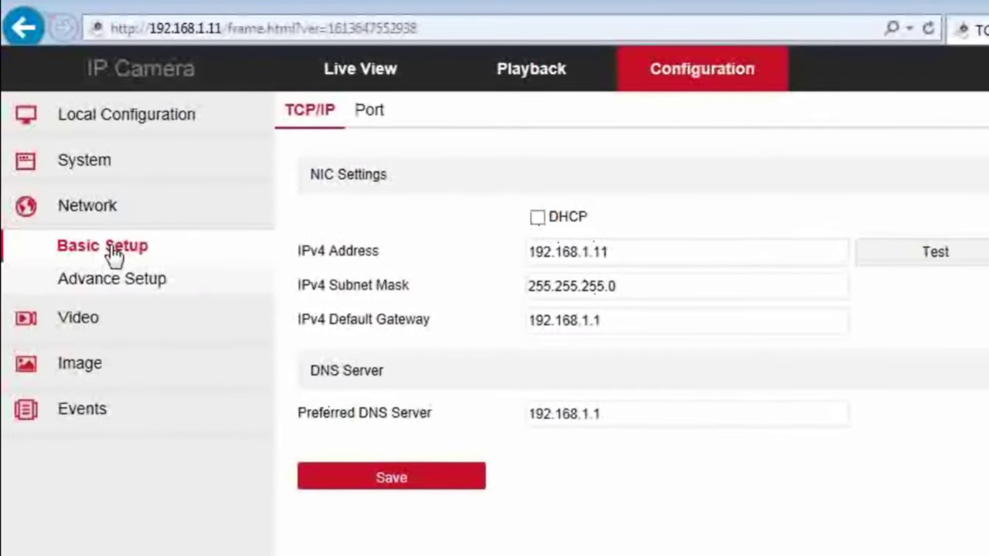
click(720, 259)
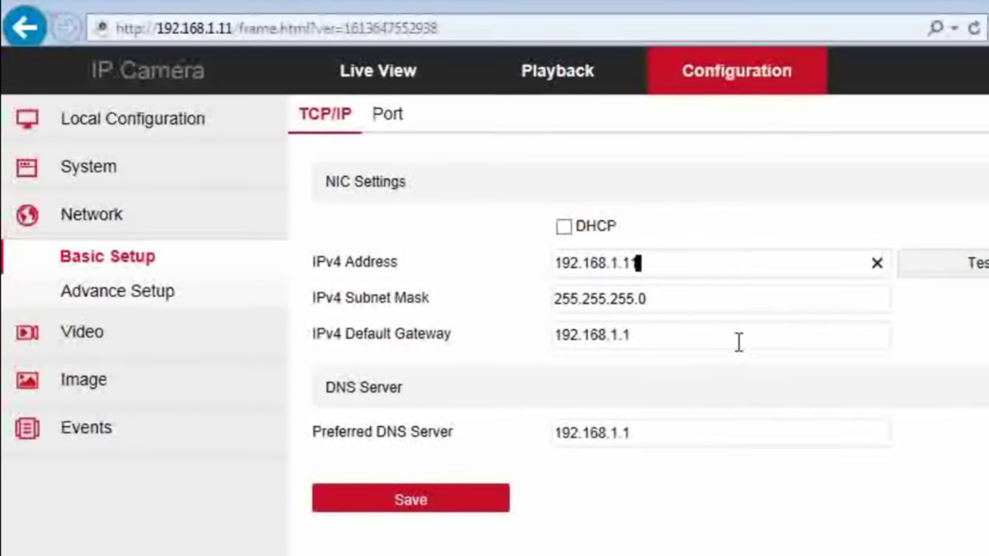
click(763, 269)
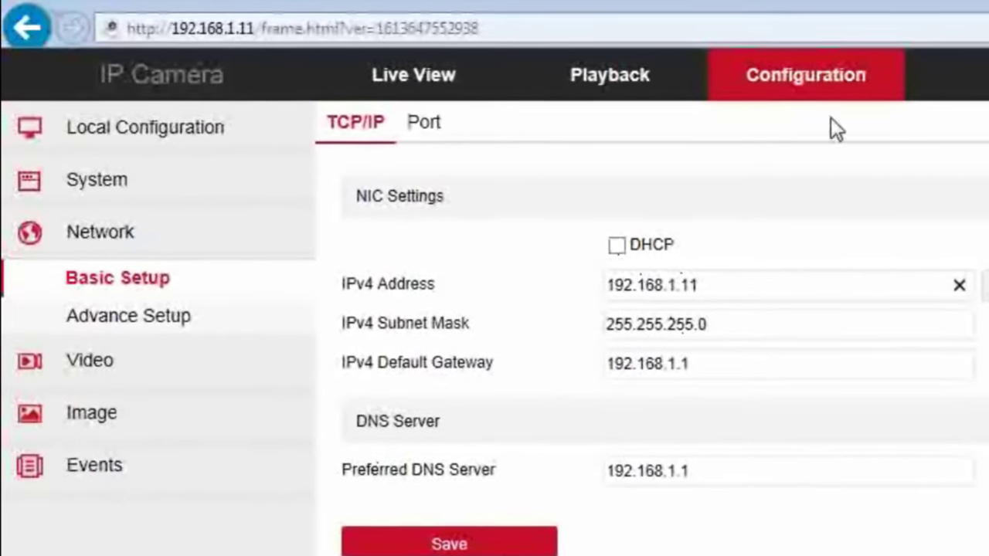
click(185, 128)
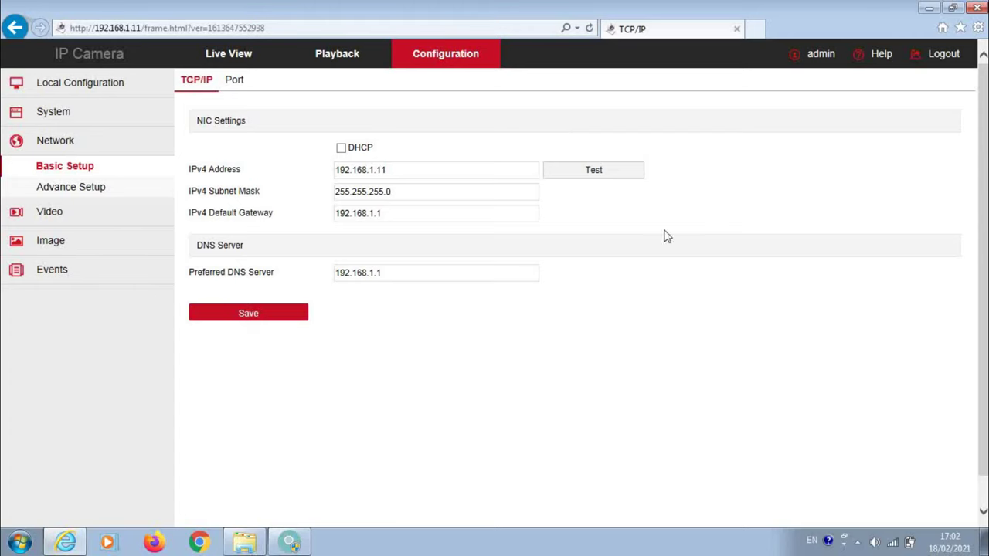
Step: Return to Live View, then open Local Configuration to see the record paths under C:\IPC
click(243, 65)
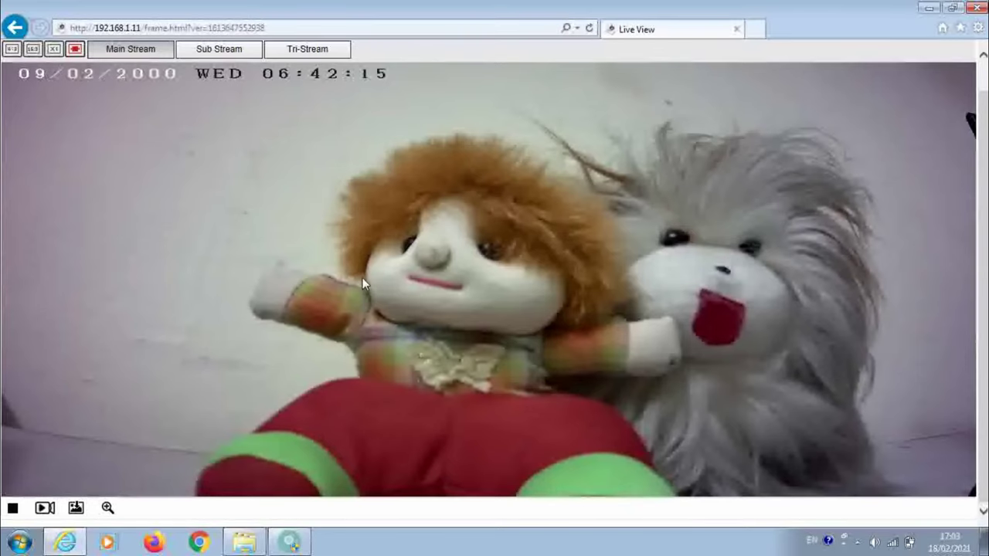
scroll(359, 285, up, 1)
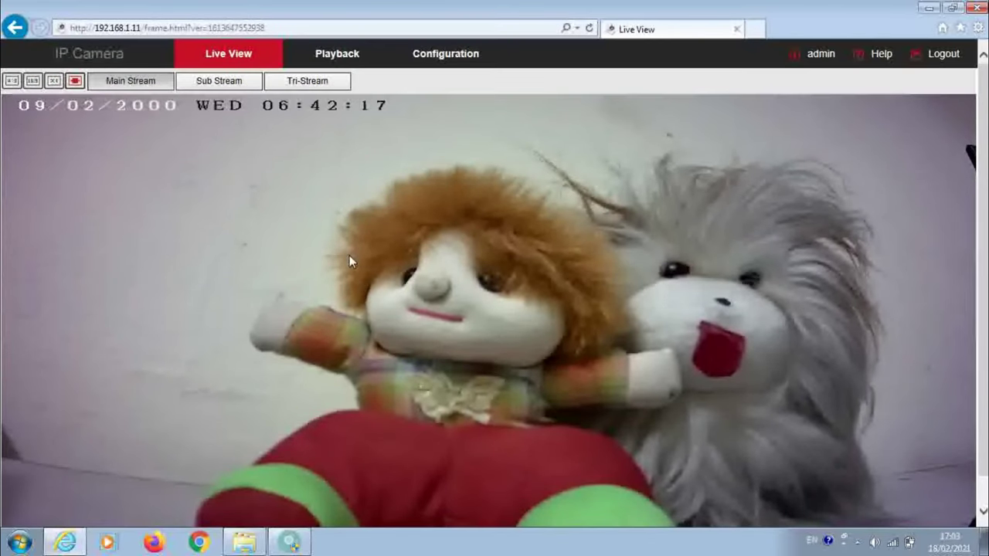
click(457, 60)
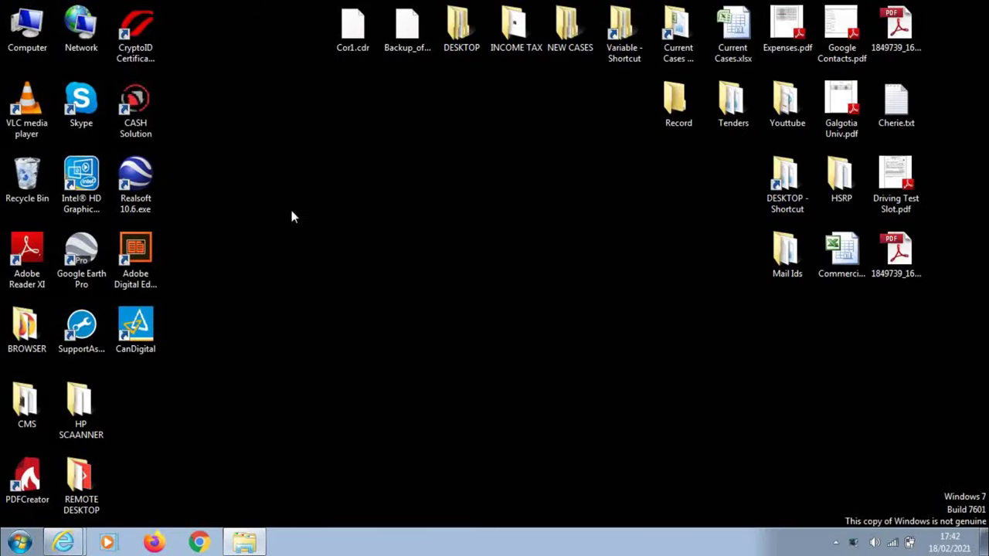
Step: Open the C:\IPC folder from the Computer window
double_click(38, 27)
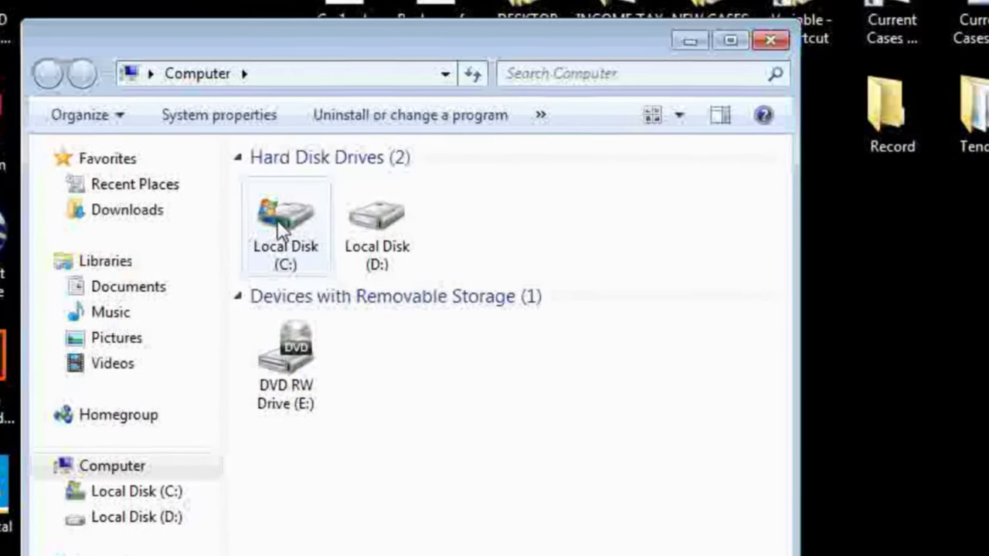
click(286, 218)
double_click(280, 232)
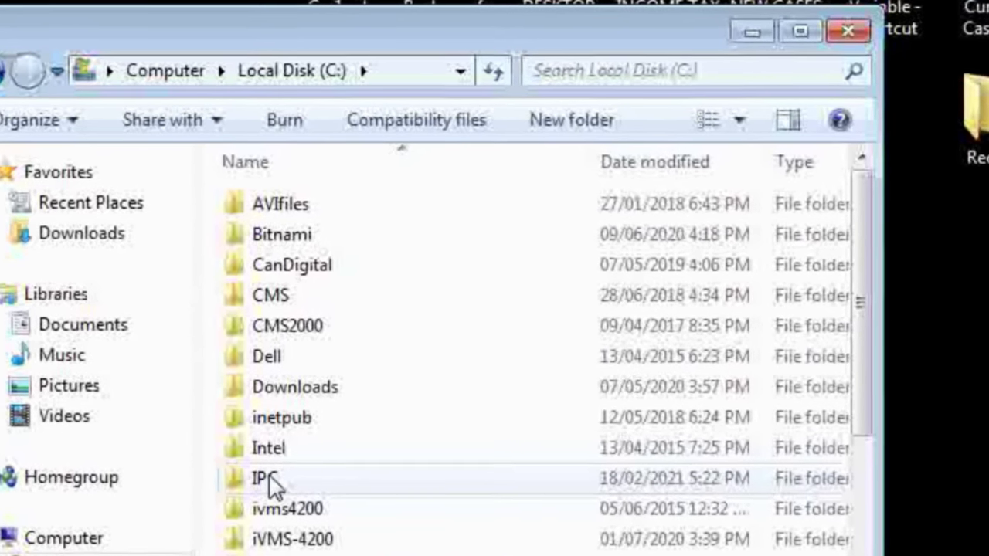
click(276, 465)
double_click(267, 499)
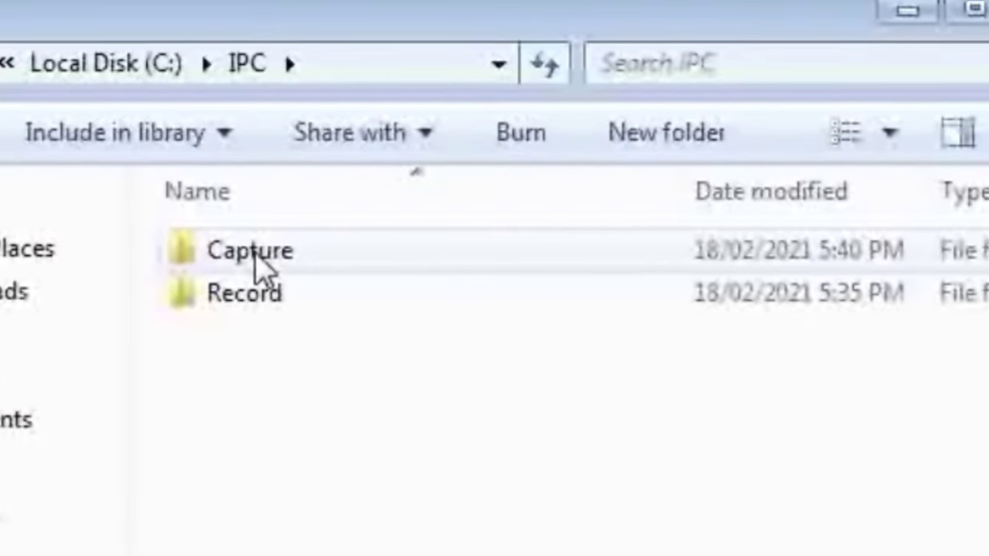
Step: Check the snapshot in the Capture folder and the AVI recording in Record
double_click(257, 260)
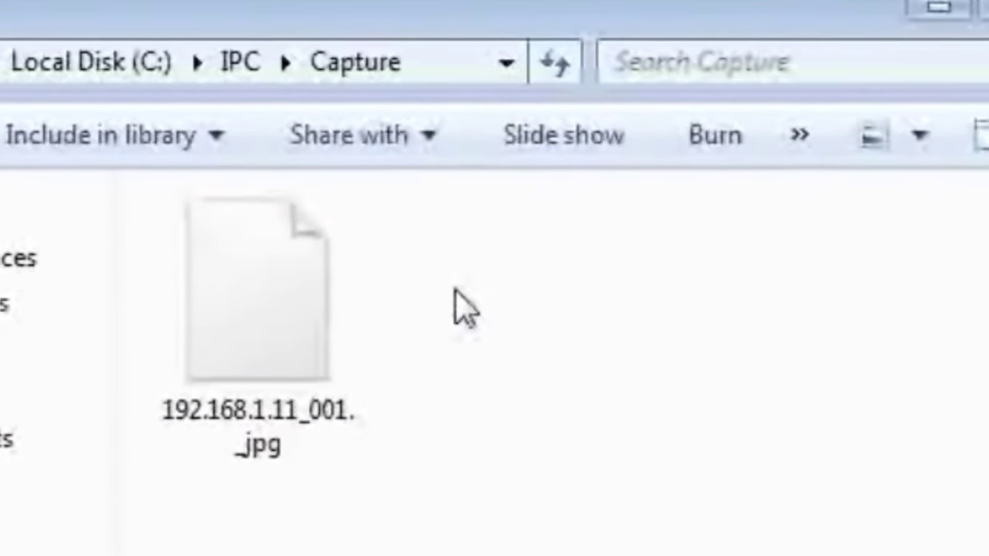
key(BackSpace)
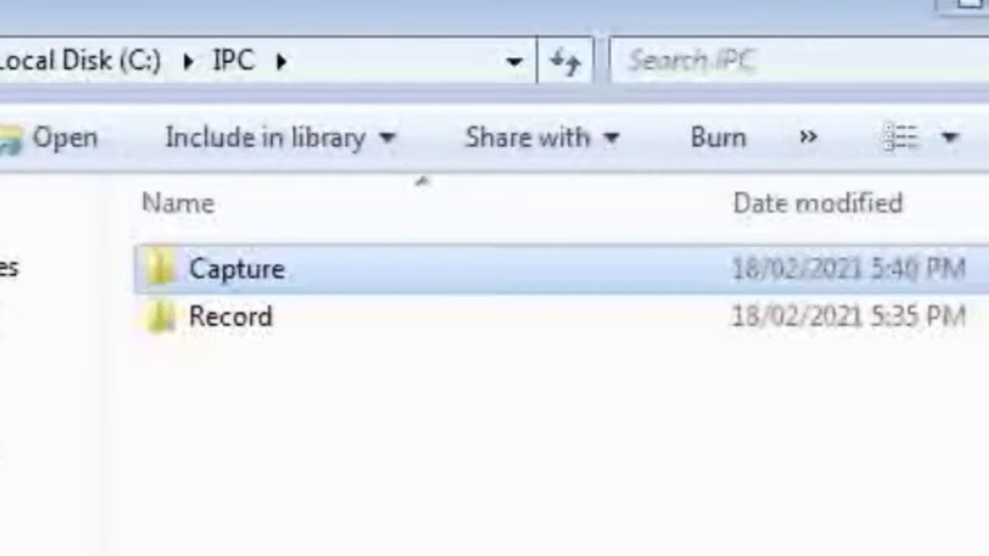
double_click(225, 326)
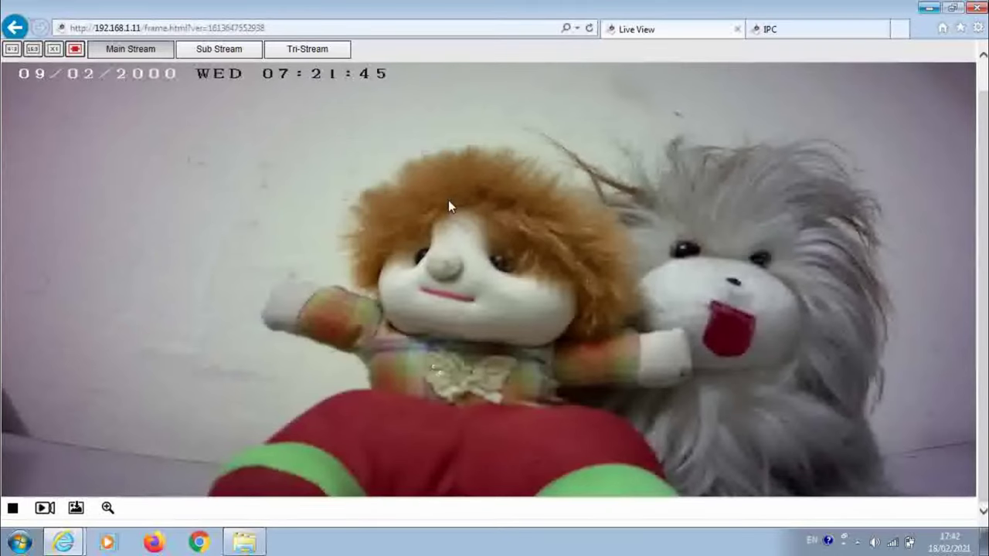
Step: Scroll the Live View page to show the Main Stream video and its controls
scroll(448, 200, up, 1)
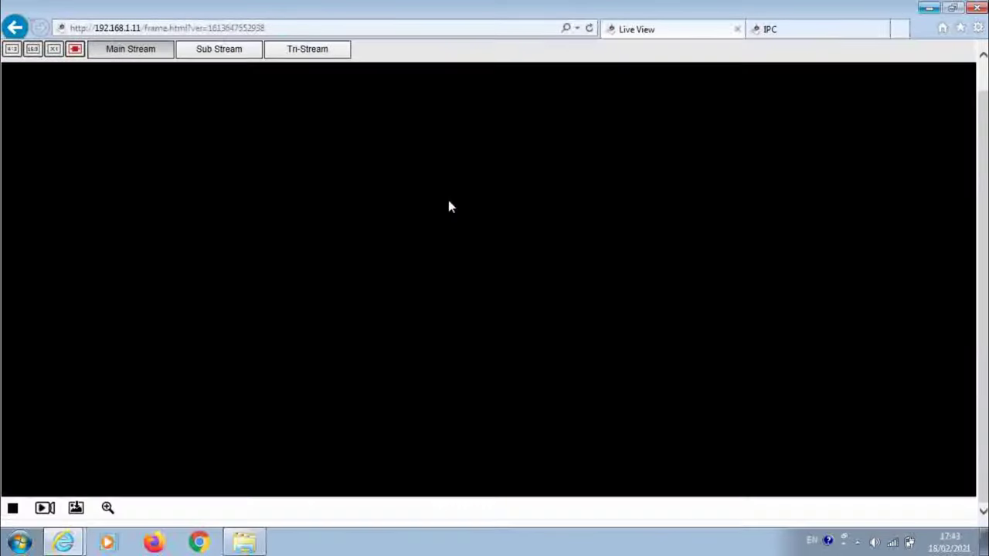
scroll(448, 206, down, 1)
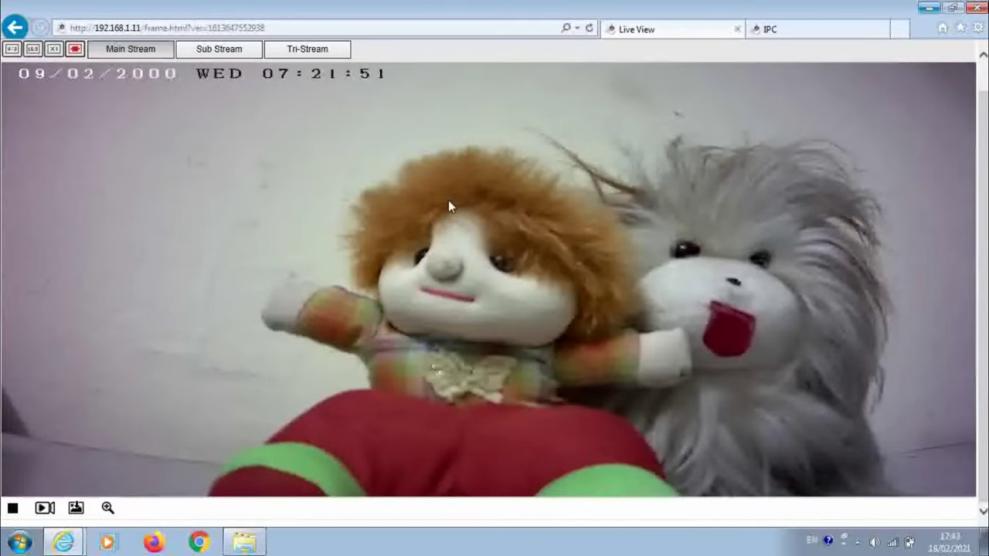